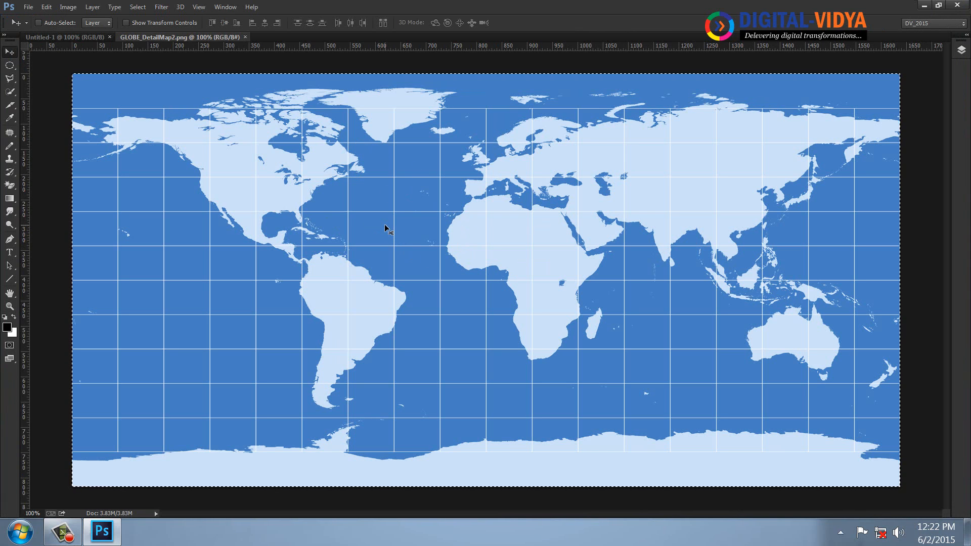
# - Copy the selected world map, close its file and paste it into the Untitled-1 document
pyautogui.hotkey('ctrl', 'c')
pyautogui.hotkey('ctrl', 'w')
pyautogui.hotkey('ctrl', 'v')
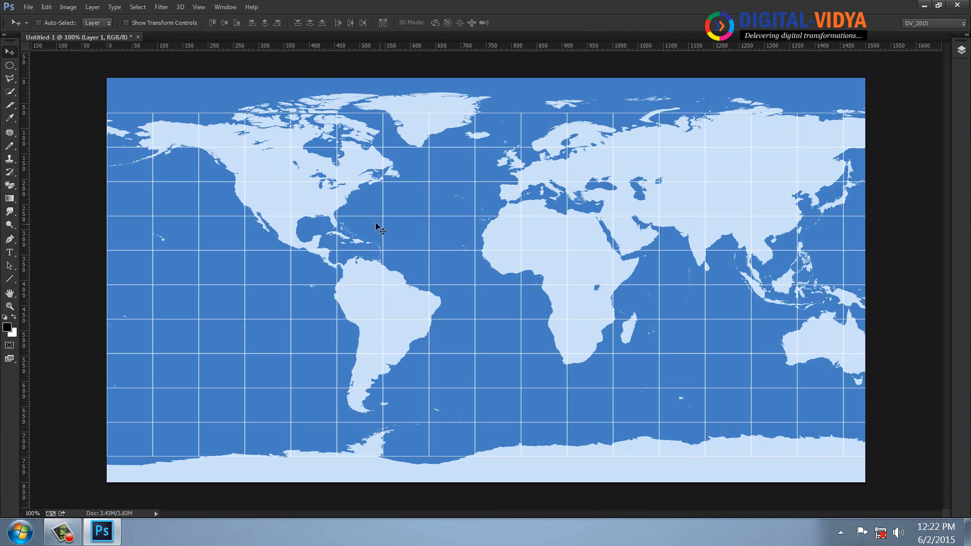
# - Scale the pasted map to about 65.7% and position it near the middle of the canvas
pyautogui.hotkey('ctrl', 't')
pyautogui.moveTo(106, 78); pyautogui.dragTo(249, 148)
pyautogui.moveTo(568, 264); pyautogui.dragTo(544, 262)
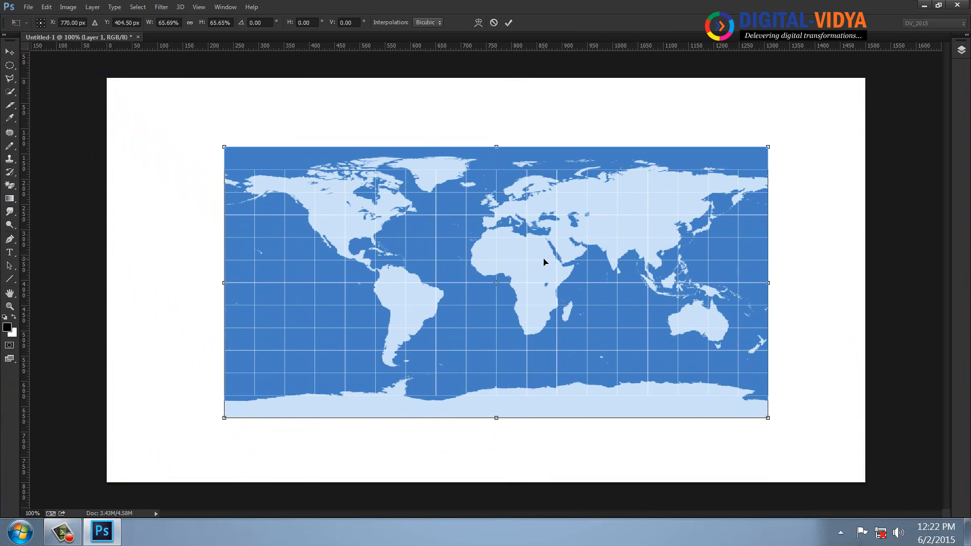
pyautogui.press('Return')
# - Add a vertical and a horizontal guide that cross at the centre of the map
pyautogui.moveTo(24, 152); pyautogui.dragTo(496, 157)
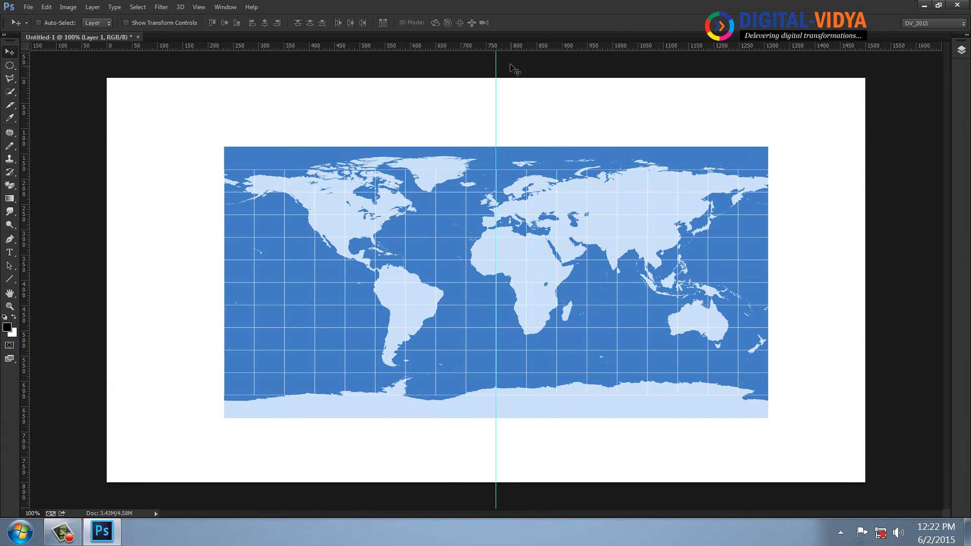
pyautogui.moveTo(514, 48); pyautogui.dragTo(519, 282)
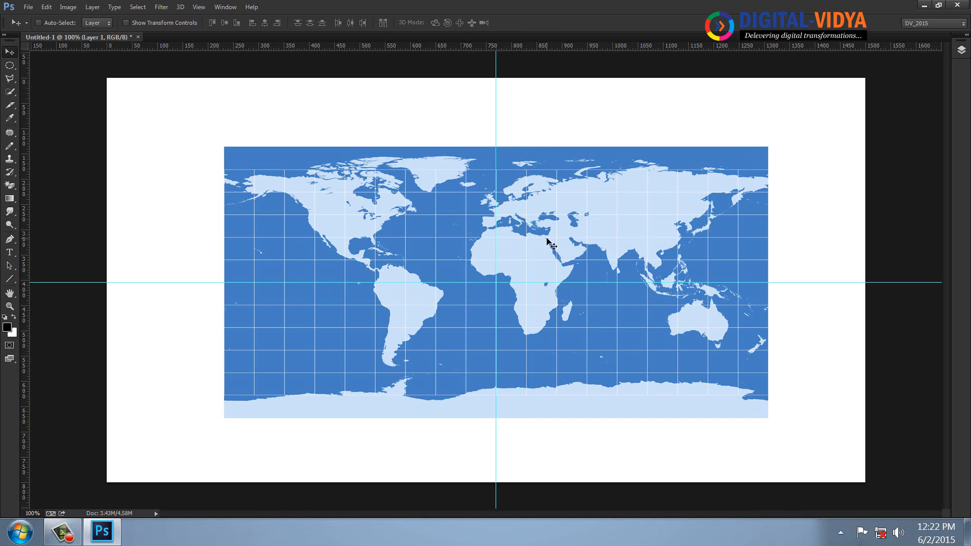
# - Rename the map layer to 1 and set its opacity to 50%
pyautogui.press('F7')
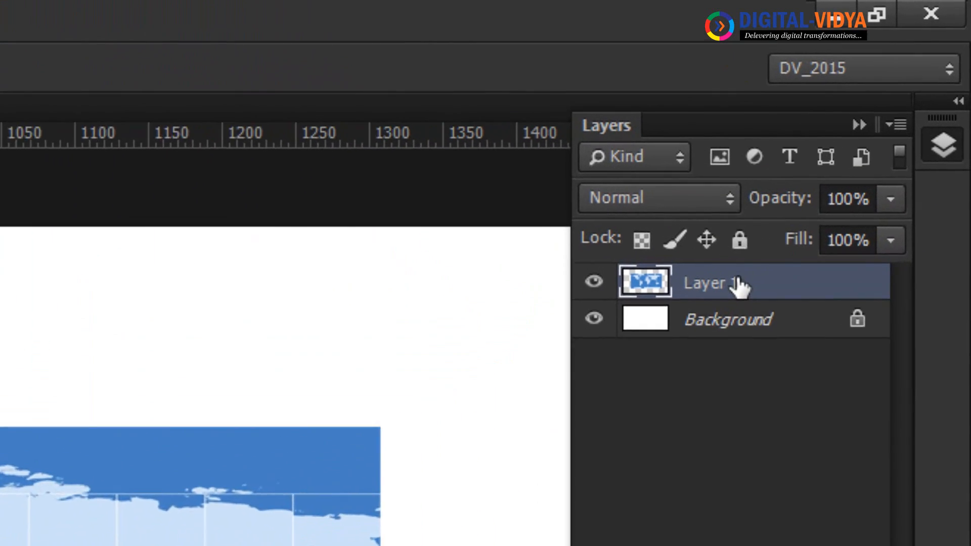
pyautogui.doubleClick(697, 285)
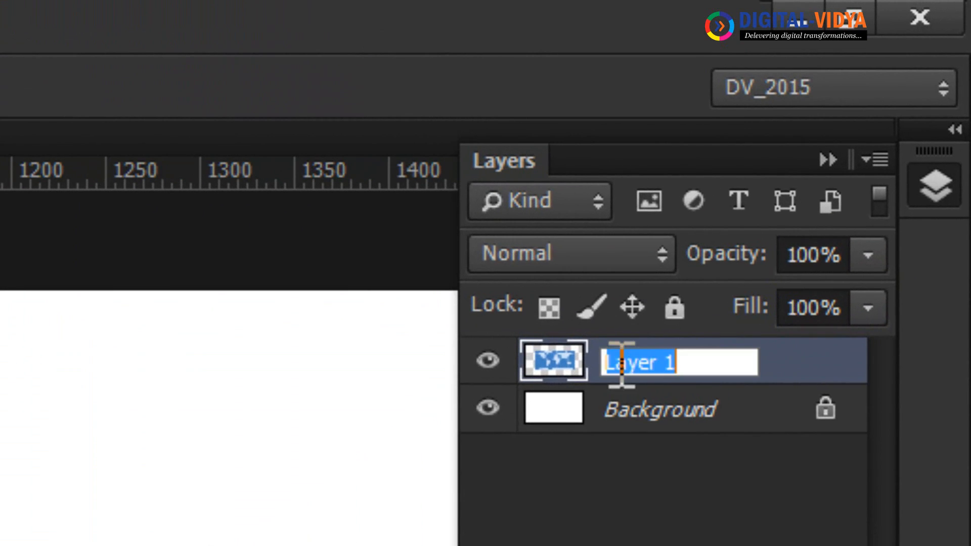
pyautogui.write('1')
pyautogui.press('Return')
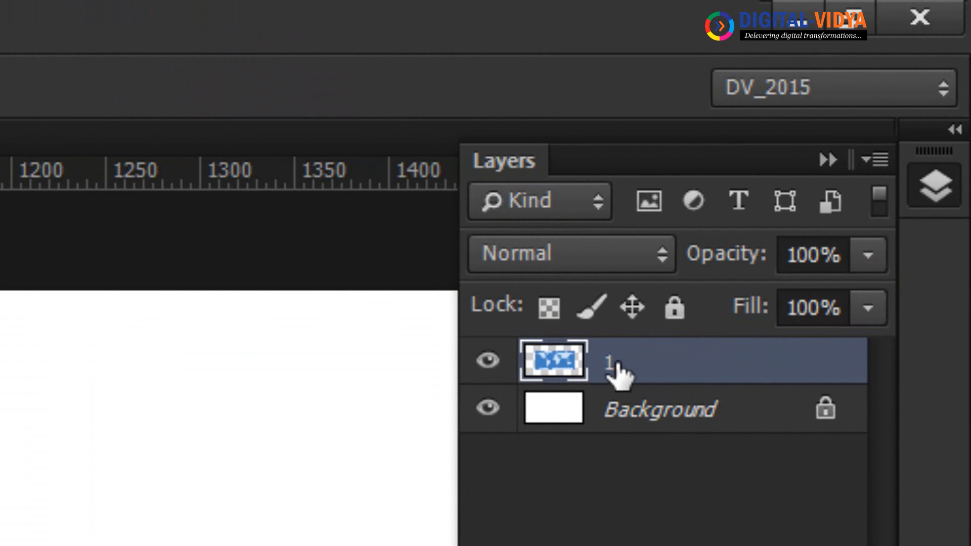
pyautogui.click(807, 258)
pyautogui.write('50')
pyautogui.press('Return')
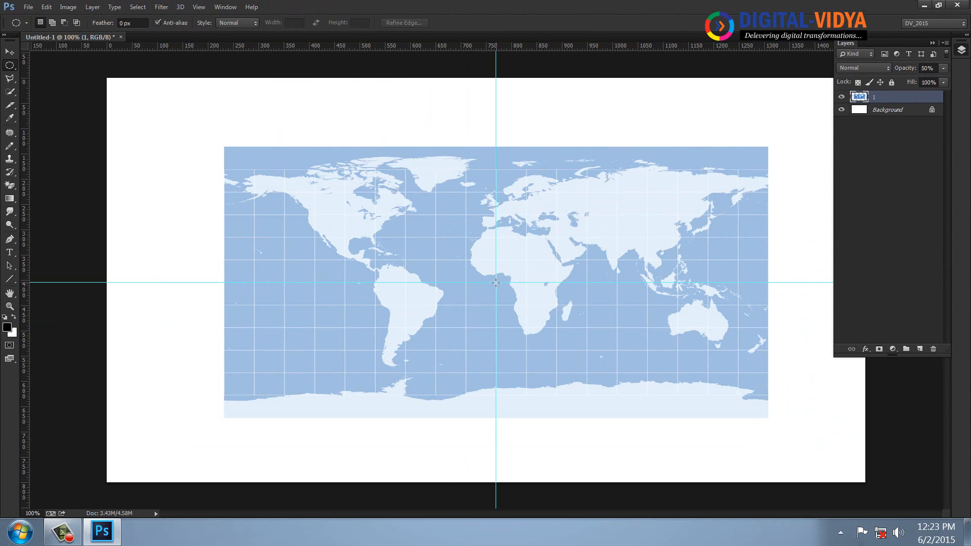
# - Select a circle about 320 px wide centred on the guide intersection, fill it with black on a new layer and deselect
pyautogui.moveTo(496, 282); pyautogui.dragTo(414, 200)
pyautogui.click(919, 349)
pyautogui.hotkey('alt', 'BackSpace')
pyautogui.hotkey('ctrl', 'd')
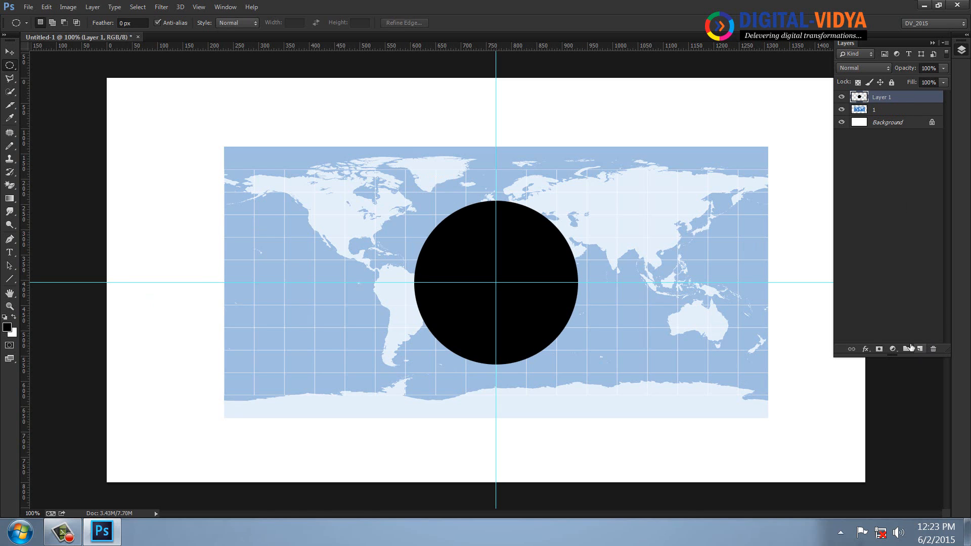
# - Set the black circle layer's opacity to 50% and rename the layer to 2
pyautogui.click(931, 69)
pyautogui.write('50')
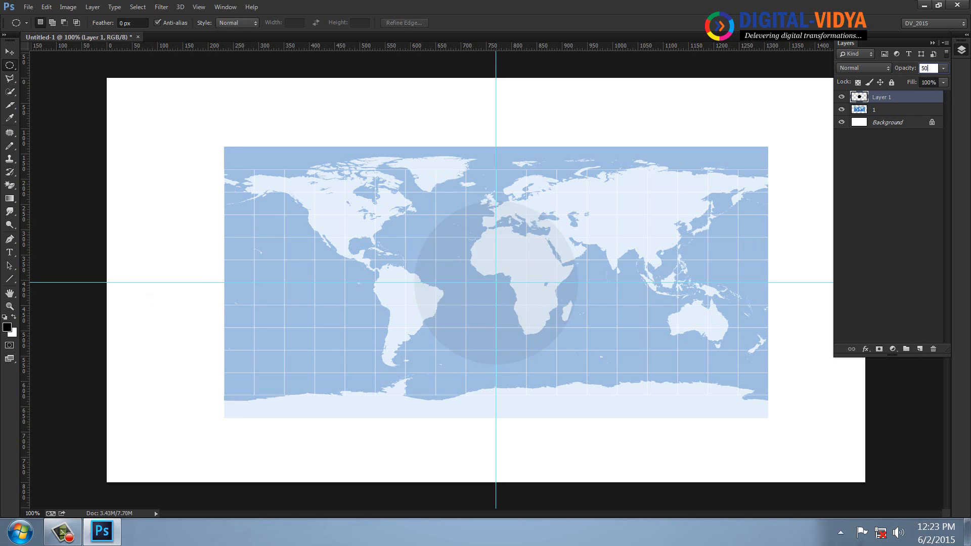
pyautogui.doubleClick(883, 98)
pyautogui.write('2')
pyautogui.press('Return')
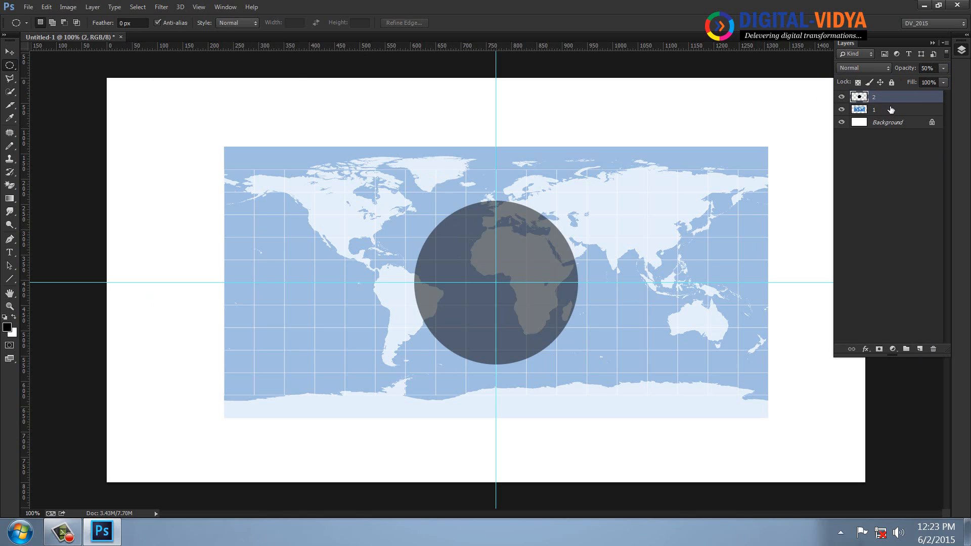
# - Duplicate layers 1 and 2 together
pyautogui.keyDown('shift'); pyautogui.click(905, 113); pyautogui.keyUp('shift')
pyautogui.moveTo(895, 110); pyautogui.dragTo(922, 349)
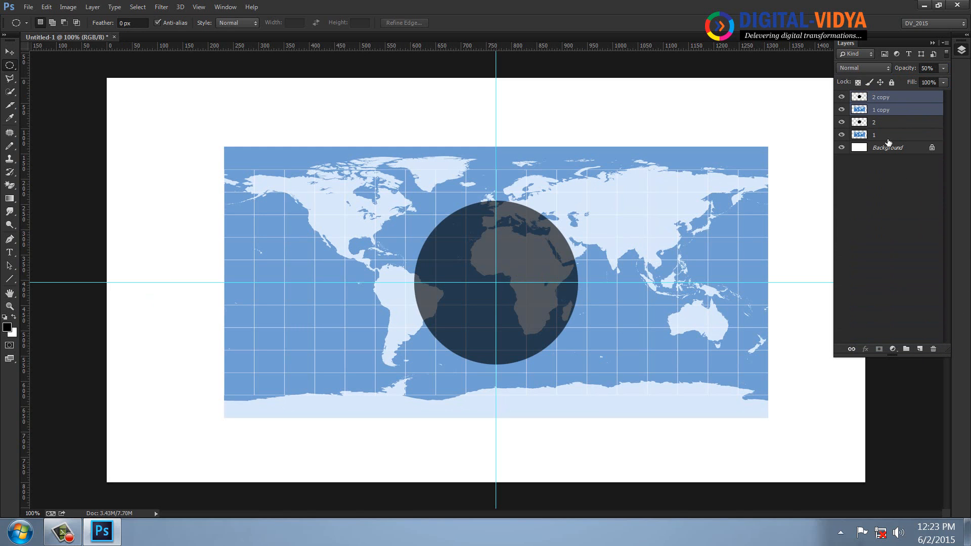
pyautogui.doubleClick(880, 110)
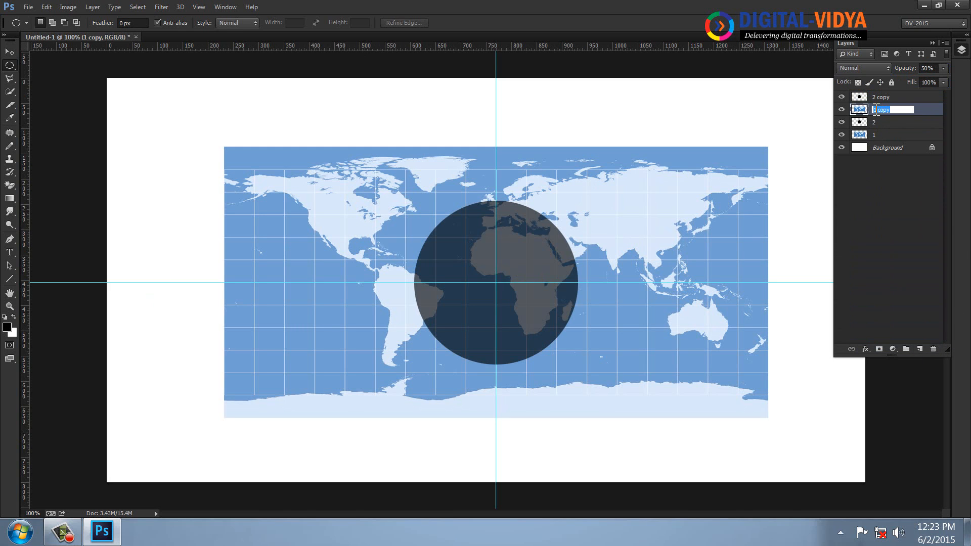
pyautogui.write('a')
pyautogui.write('-b')
pyautogui.press('Return')
# - Rename the copied map layer to 1 b and the copied circle layer to 2 b
pyautogui.doubleClick(877, 110)
pyautogui.write('1 b')
pyautogui.press('Return')
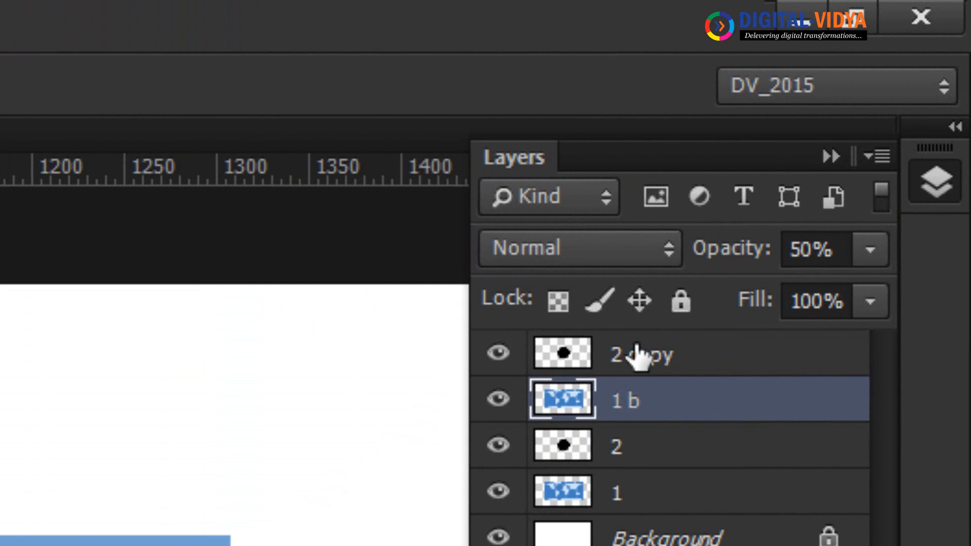
pyautogui.doubleClick(638, 357)
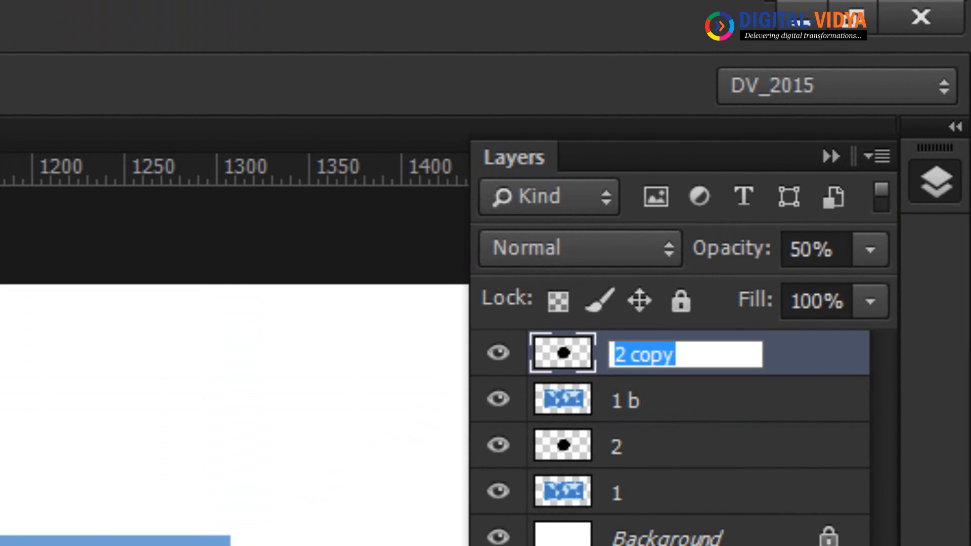
pyautogui.write('2 b')
pyautogui.press('Return')
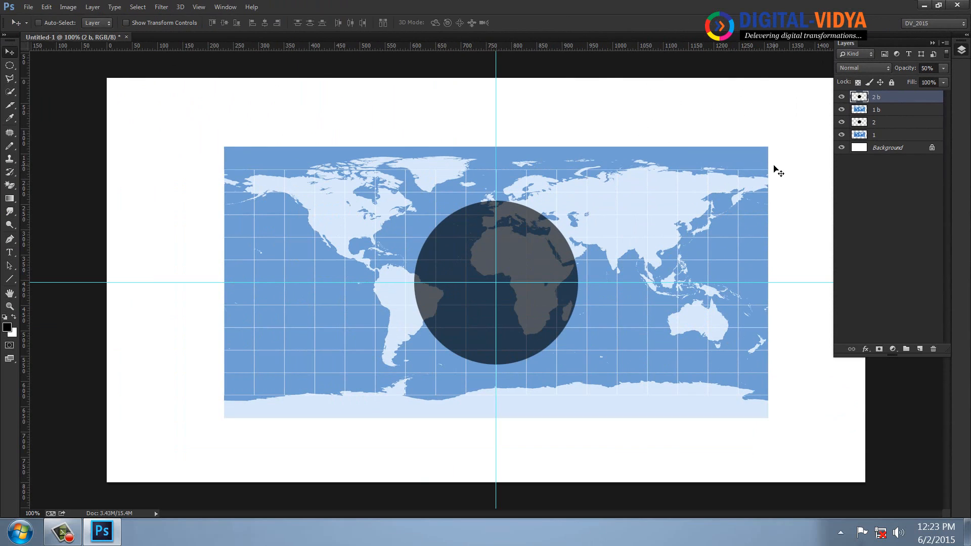
# - Reorder the layers so that 1 b sits directly above 2 b and 1 sits directly above 2
pyautogui.click(881, 110)
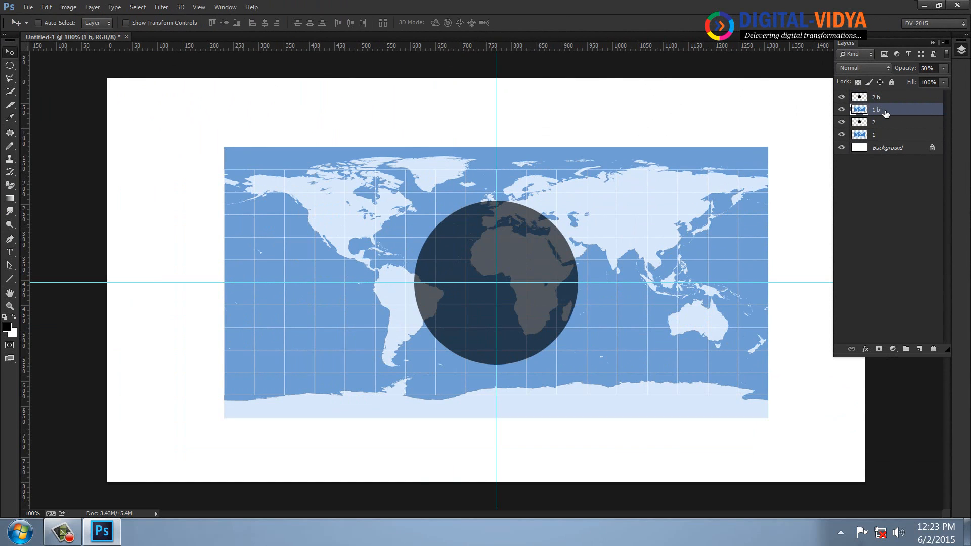
pyautogui.moveTo(886, 114); pyautogui.dragTo(887, 102)
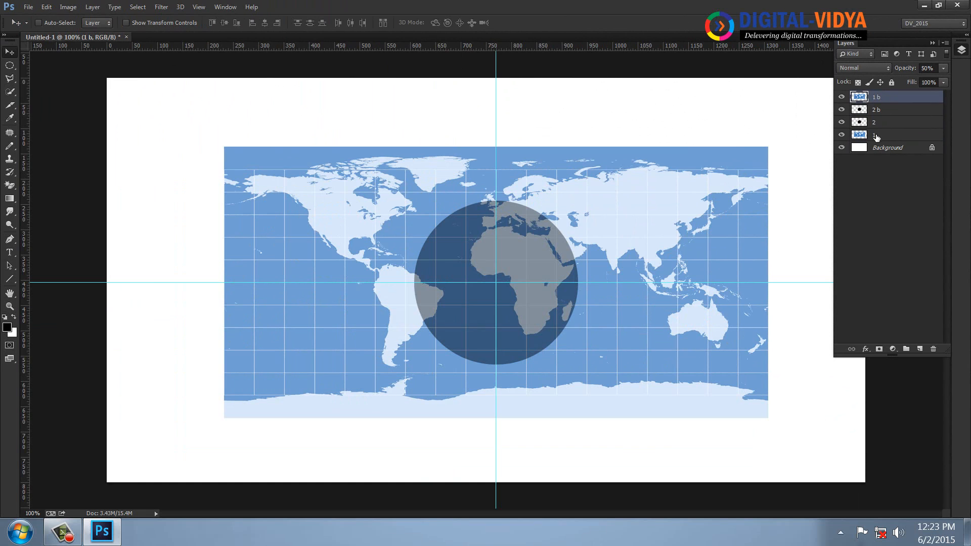
pyautogui.moveTo(876, 137); pyautogui.dragTo(886, 124)
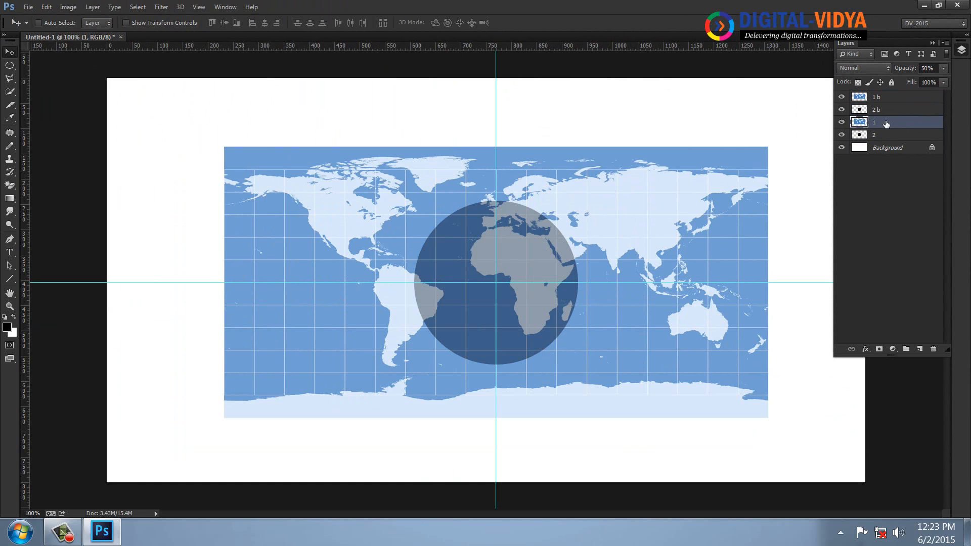
# - Create clipping masks that clip layer 1 b to circle 2 b and layer 1 to circle 2
pyautogui.click(874, 100)
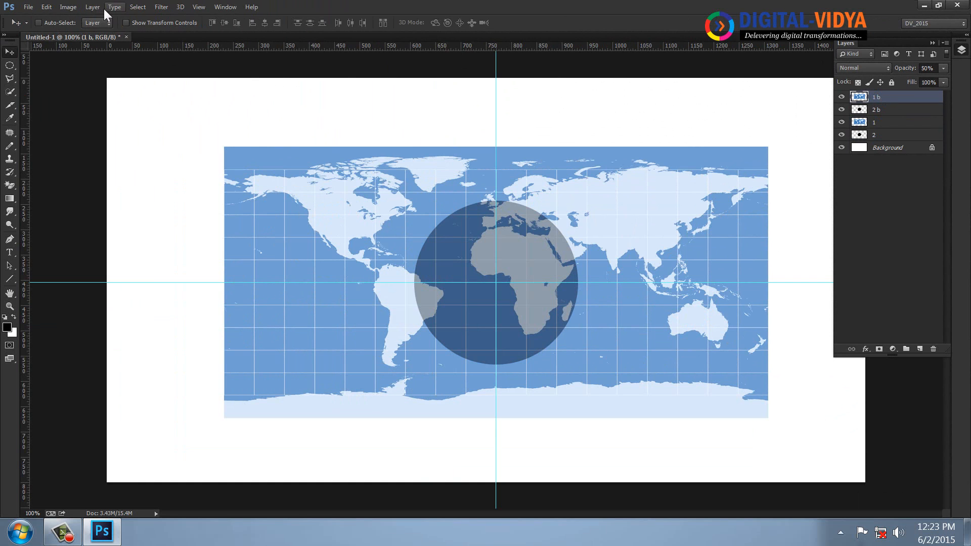
pyautogui.click(93, 8)
pyautogui.click(243, 206)
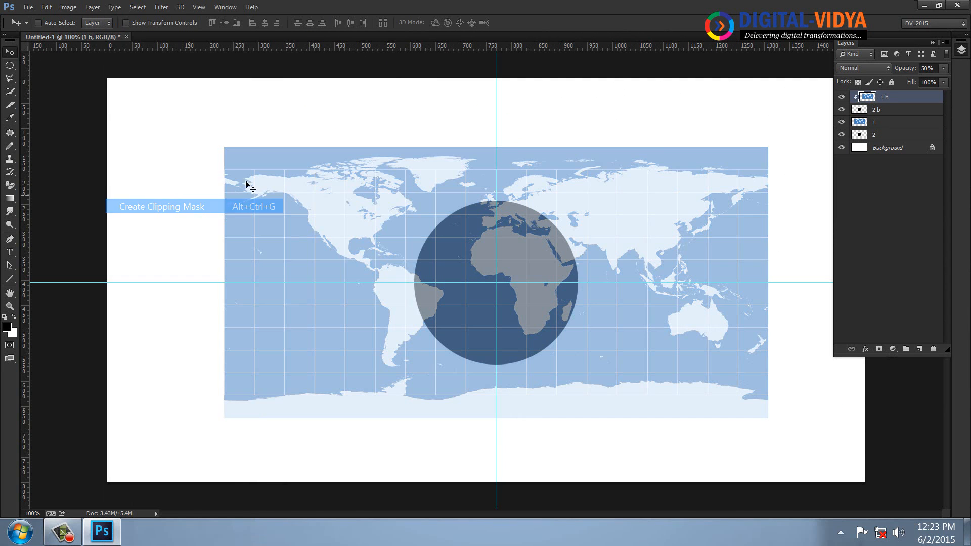
pyautogui.click(874, 123)
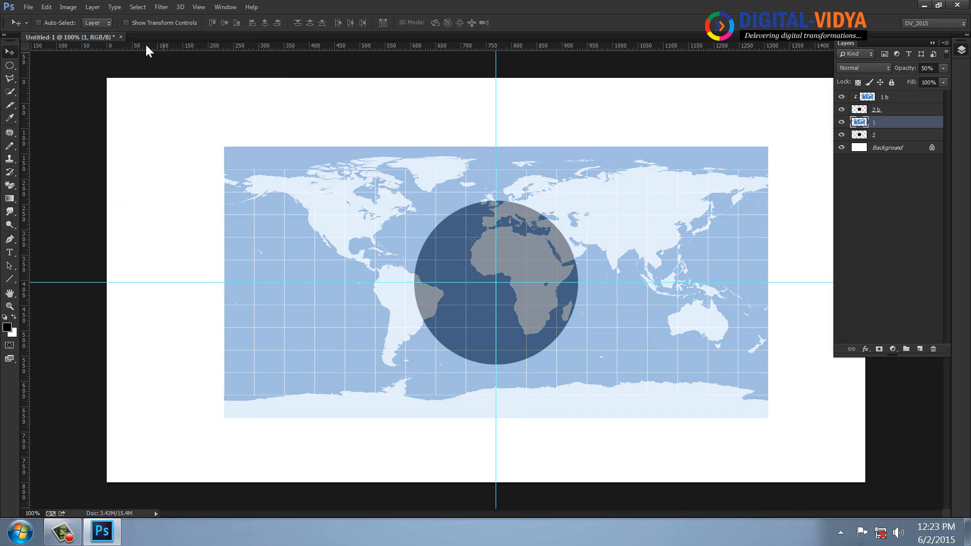
pyautogui.click(96, 6)
pyautogui.click(156, 207)
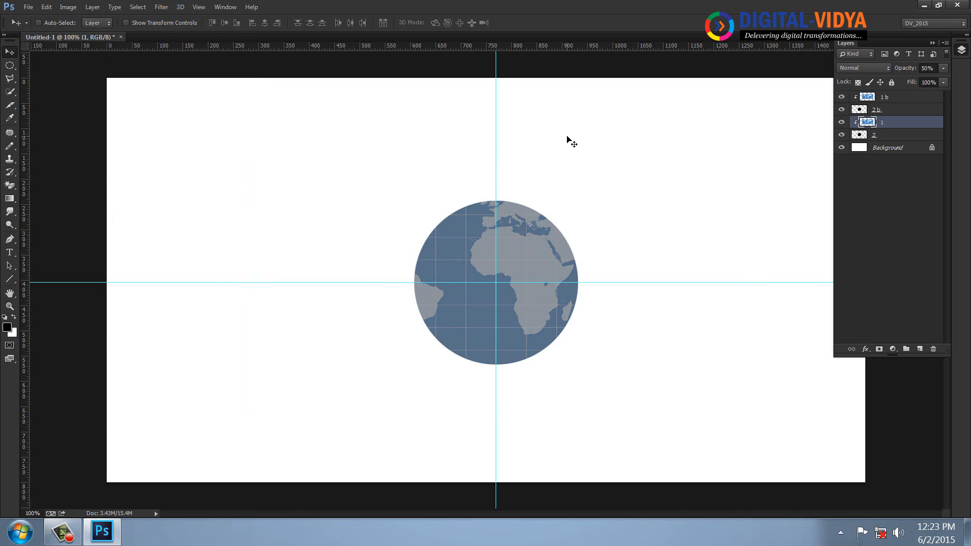
# - Move the map in layer 1 b horizontally left to X 411 px so its eastern end covers the circle
pyautogui.click(871, 99)
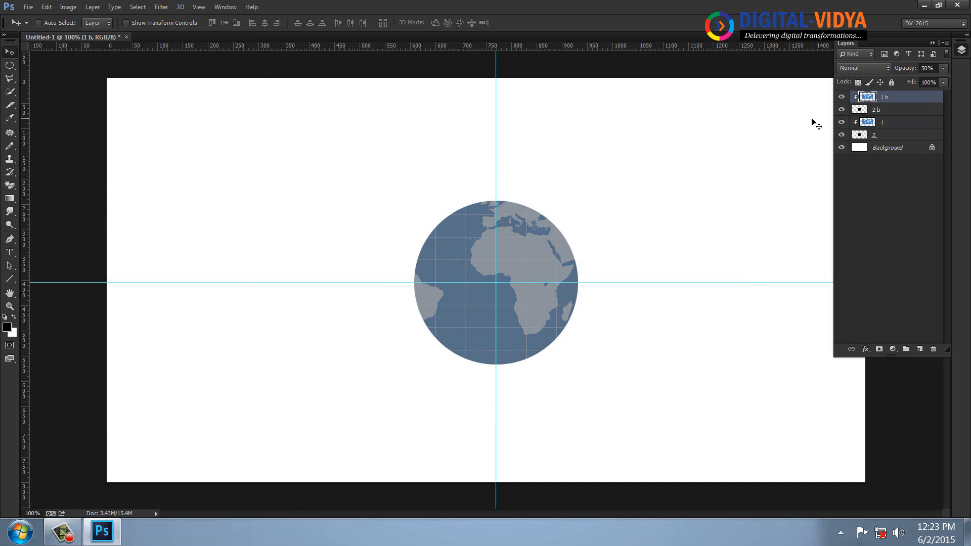
pyautogui.hotkey('ctrl', 't')
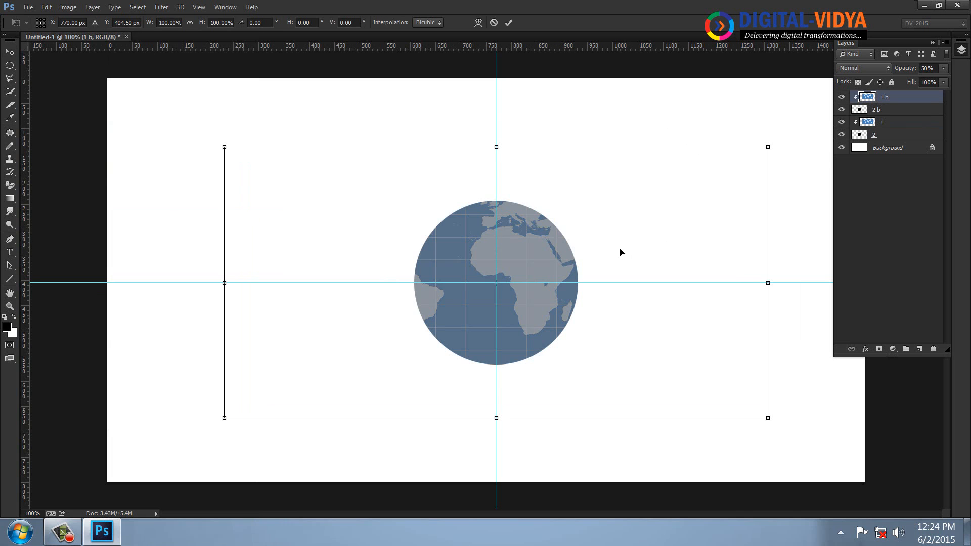
pyautogui.moveTo(687, 259); pyautogui.dragTo(505, 259)
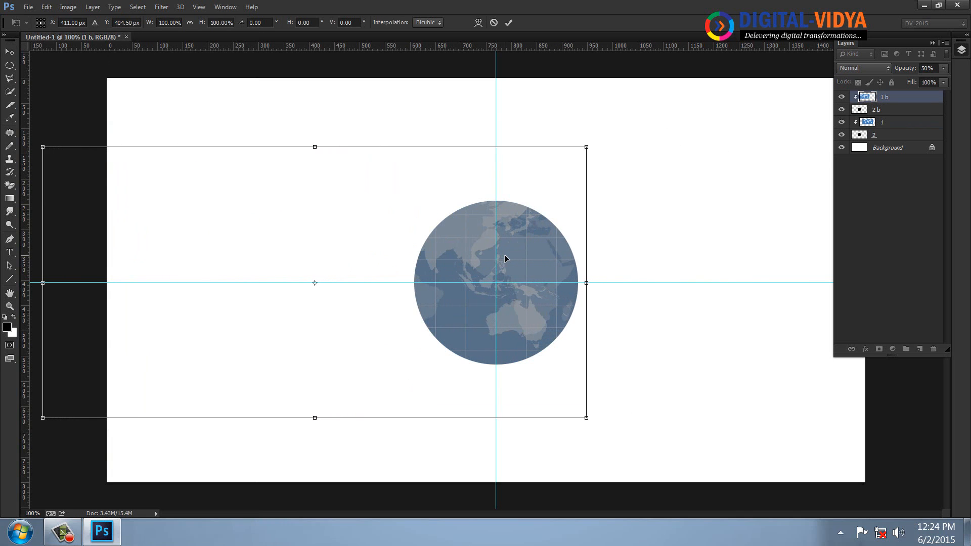
pyautogui.press('Return')
# - Move the map in layer 1 horizontally right until its western end covers the circle
pyautogui.click(872, 124)
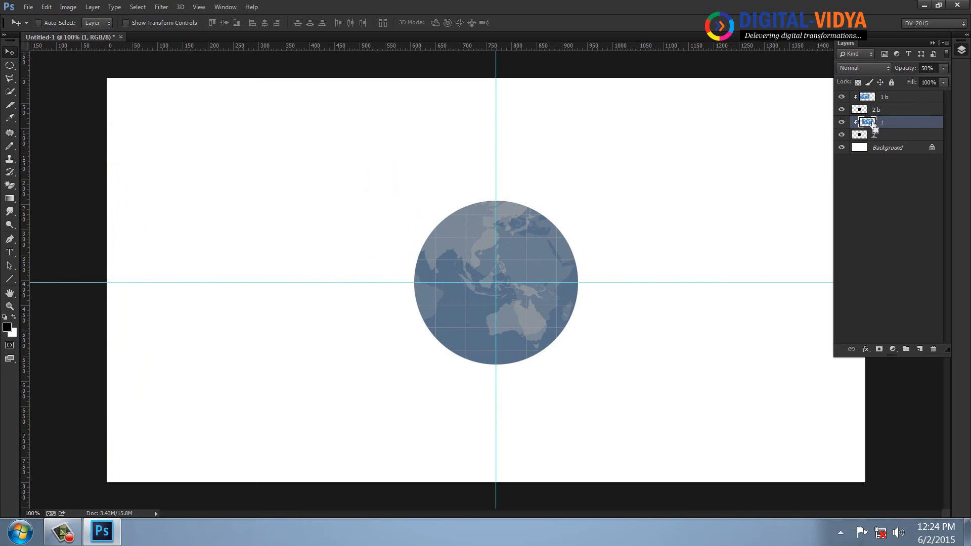
pyautogui.hotkey('ctrl', 't')
pyautogui.moveTo(295, 247); pyautogui.dragTo(477, 241)
pyautogui.press('Return')
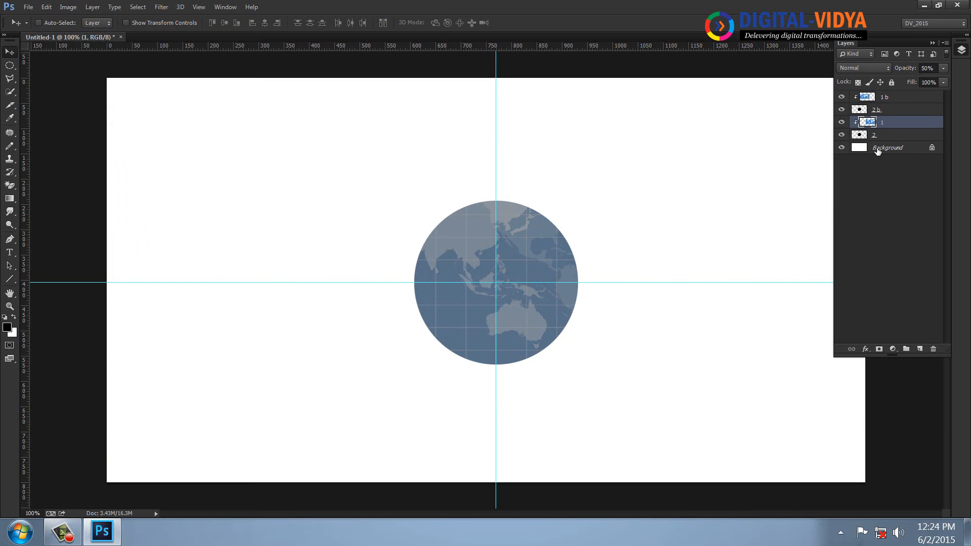
# - On a new layer above the Background, draw a flat elliptical selection about 195 by 58 px and feather it by 20 px
pyautogui.click(878, 149)
pyautogui.click(920, 349)
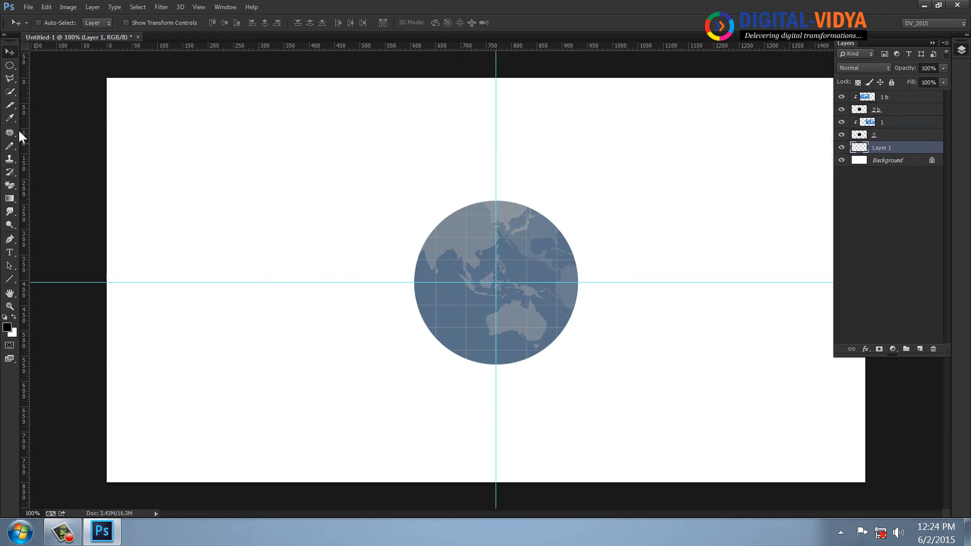
pyautogui.click(10, 66)
pyautogui.moveTo(210, 186); pyautogui.dragTo(308, 215)
pyautogui.rightClick(273, 201)
pyautogui.click(307, 237)
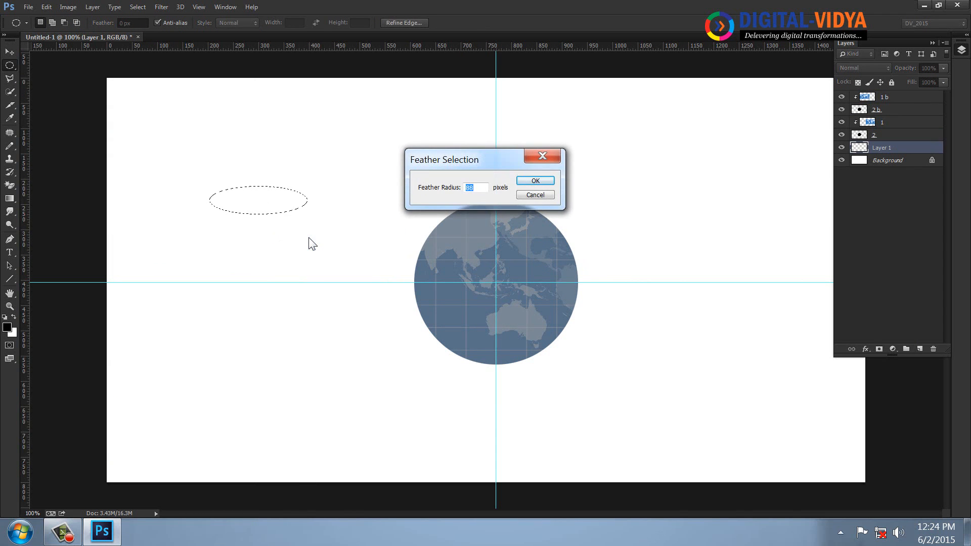
pyautogui.write('20')
pyautogui.press('Return')
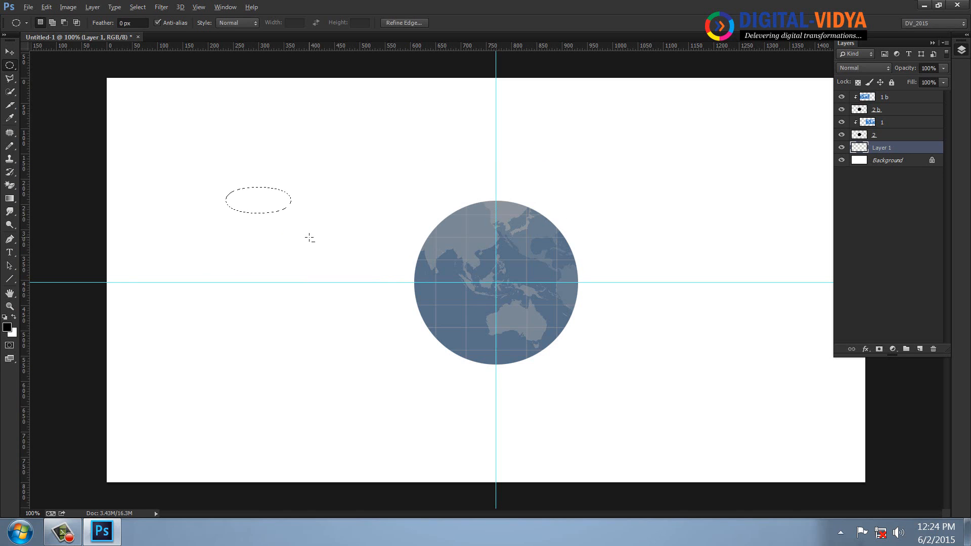
# - Fill the feathered ellipse with black, deselect it and move it beneath the globe's lower edge as a shadow
pyautogui.hotkey('alt', 'BackSpace')
pyautogui.hotkey('ctrl', 'd')
pyautogui.click(9, 52)
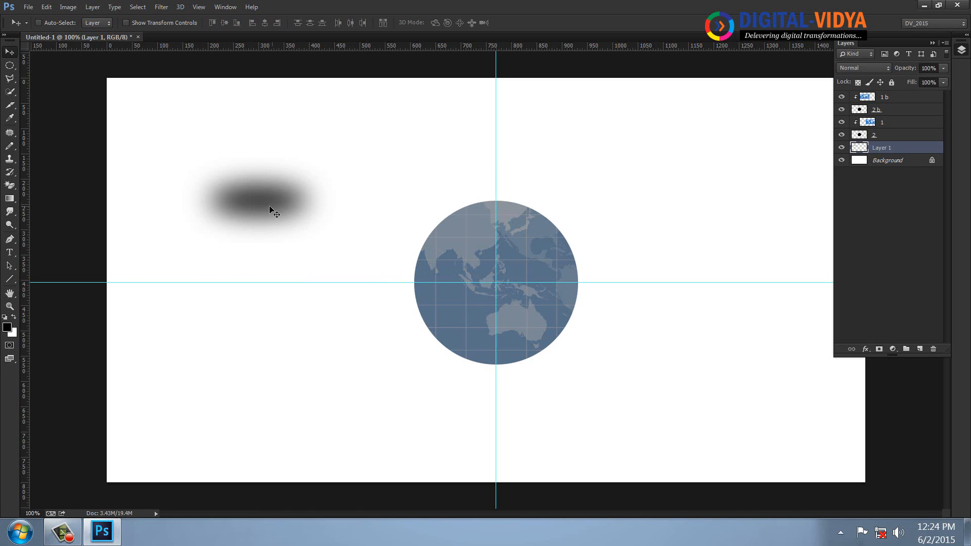
pyautogui.moveTo(267, 206); pyautogui.dragTo(505, 365)
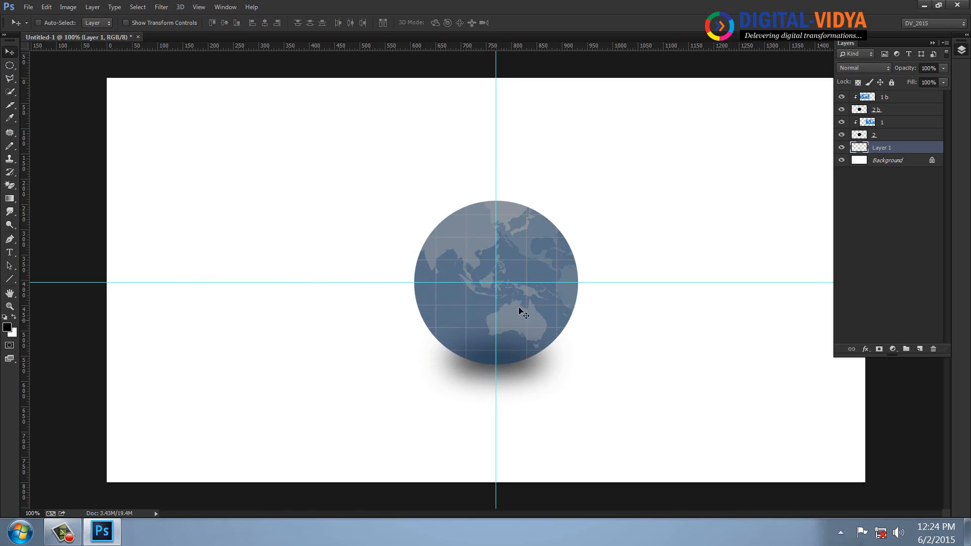
# - Add a new layer directly above the Background and set the foreground colour to a bright blue with hue 196°
pyautogui.click(911, 161)
pyautogui.click(920, 349)
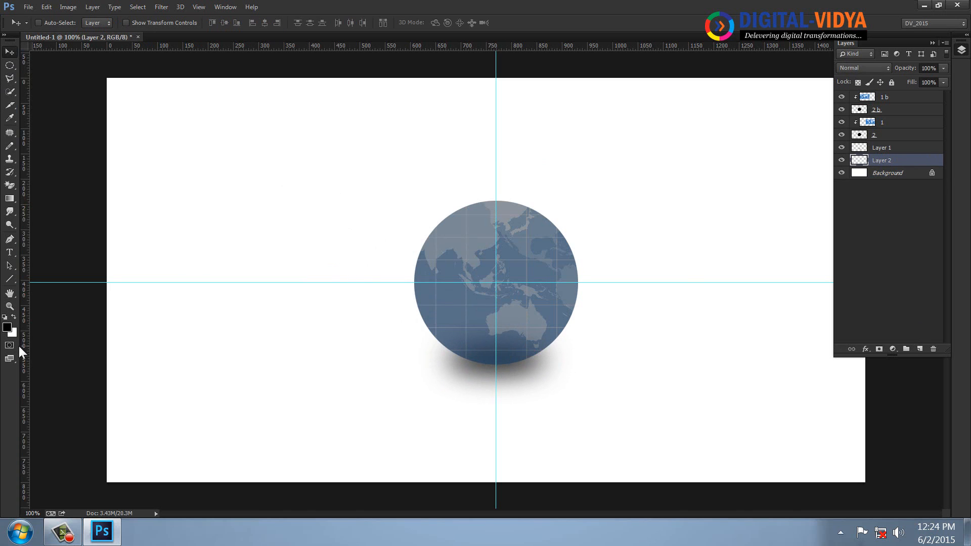
pyautogui.click(7, 328)
pyautogui.click(564, 199)
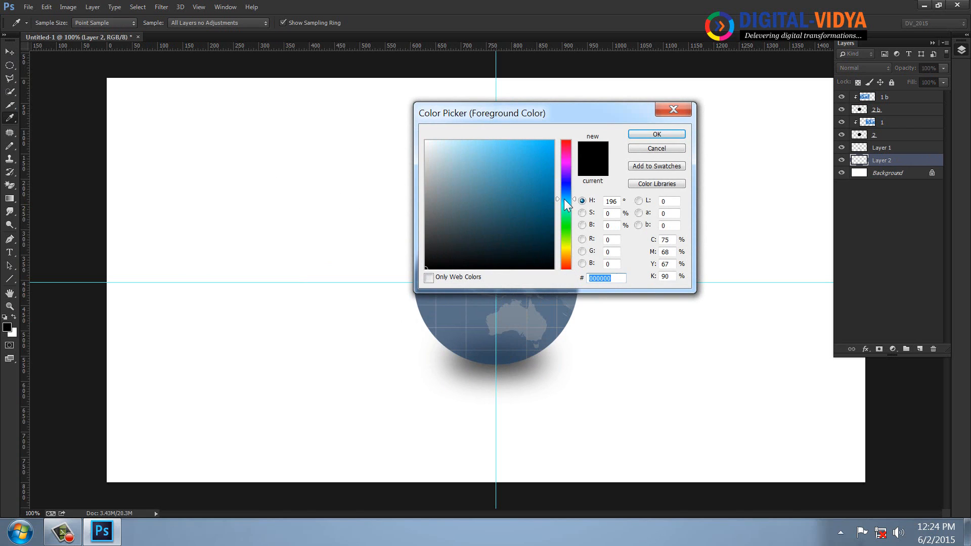
pyautogui.click(545, 166)
pyautogui.click(655, 135)
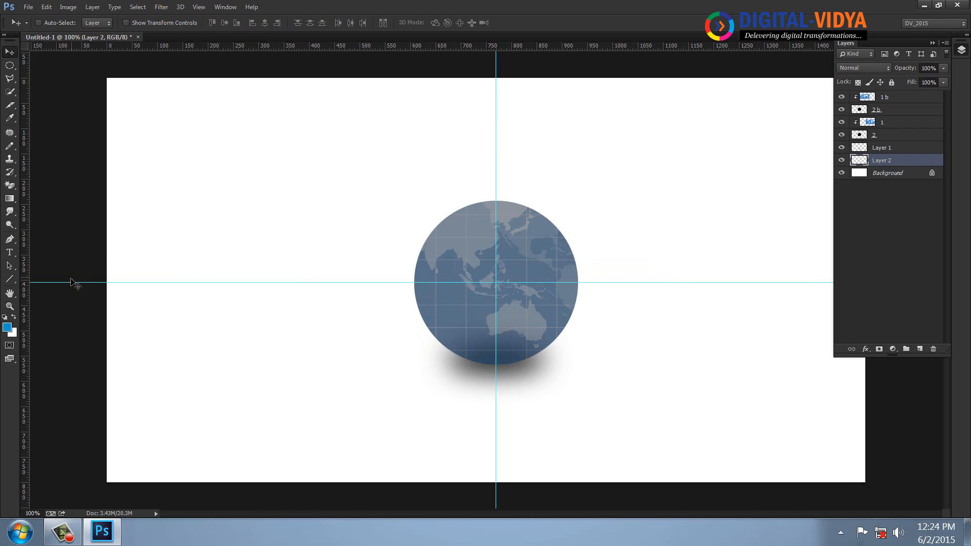
# - Set the background colour to dark blue #065670
pyautogui.click(13, 332)
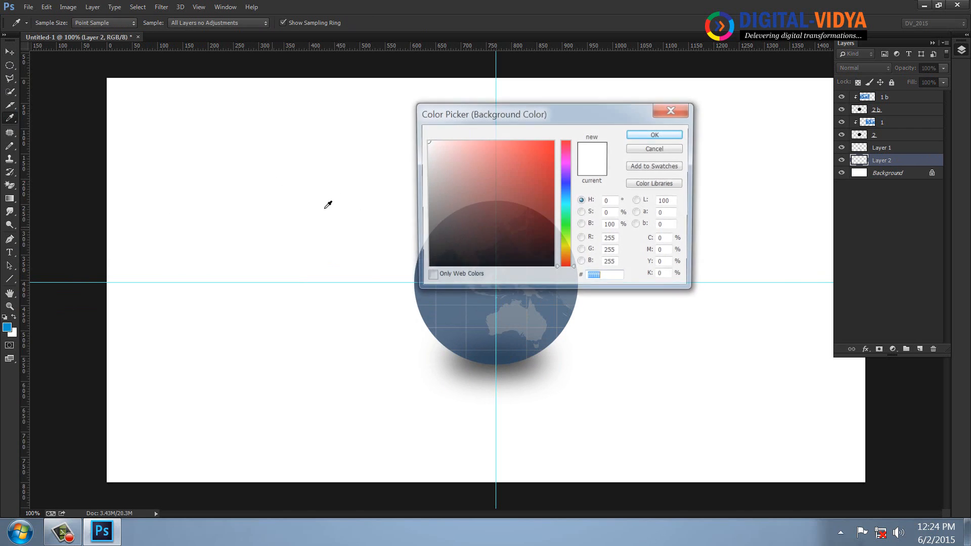
pyautogui.click(563, 198)
pyautogui.click(547, 212)
pyautogui.click(647, 135)
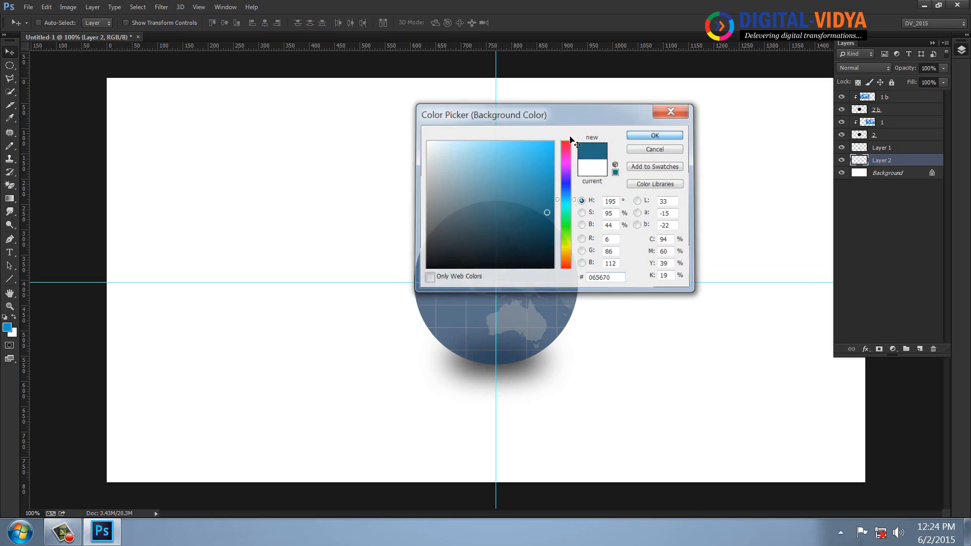
# - Fill the new layer with a radial foreground-to-background gradient from the globe's centre outward, adjusting its radius to leave a bright glow around the globe
pyautogui.click(9, 199)
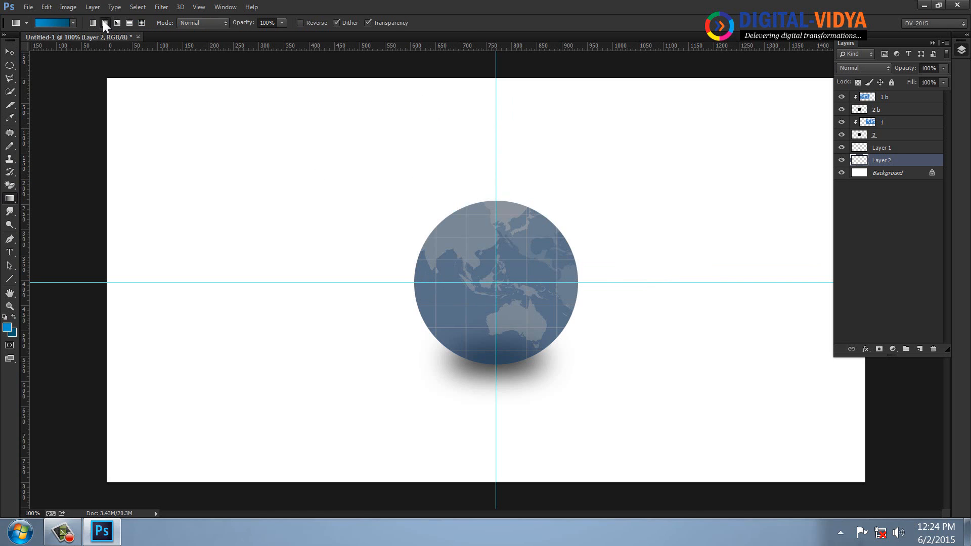
pyautogui.moveTo(441, 283); pyautogui.dragTo(151, 271)
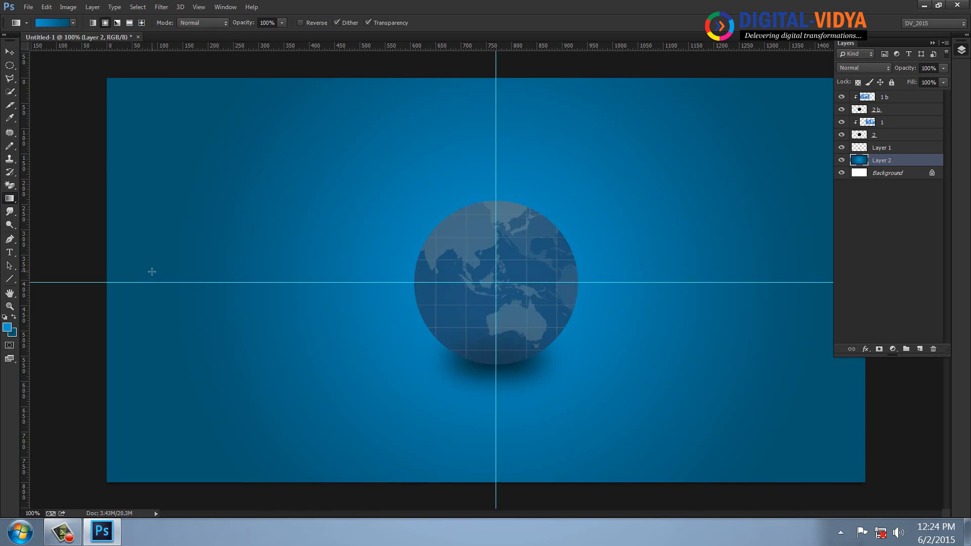
pyautogui.moveTo(497, 282); pyautogui.dragTo(270, 272)
pyautogui.moveTo(496, 282); pyautogui.dragTo(351, 286)
pyautogui.moveTo(493, 284); pyautogui.dragTo(235, 286)
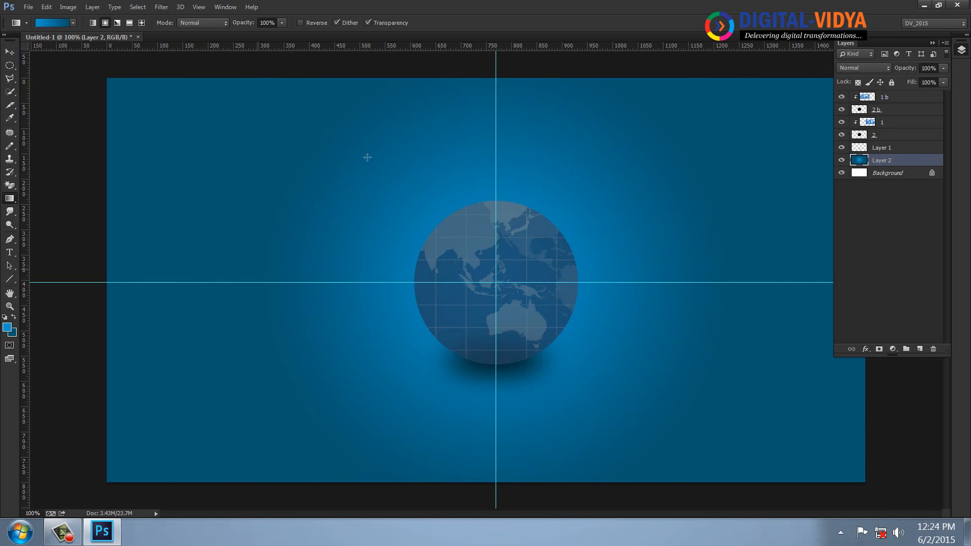
# - Show the Timeline and create a frame animation
pyautogui.click(225, 7)
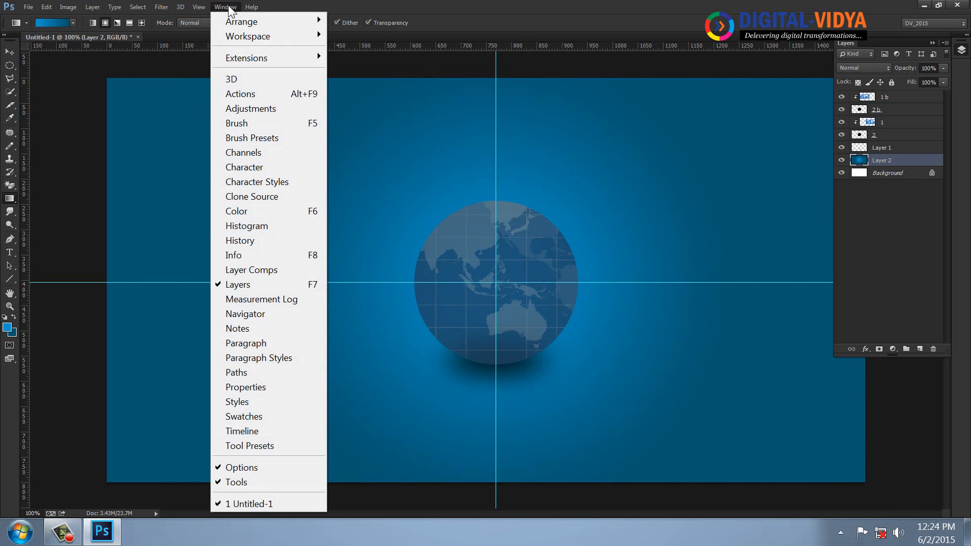
pyautogui.click(242, 431)
pyautogui.click(485, 115)
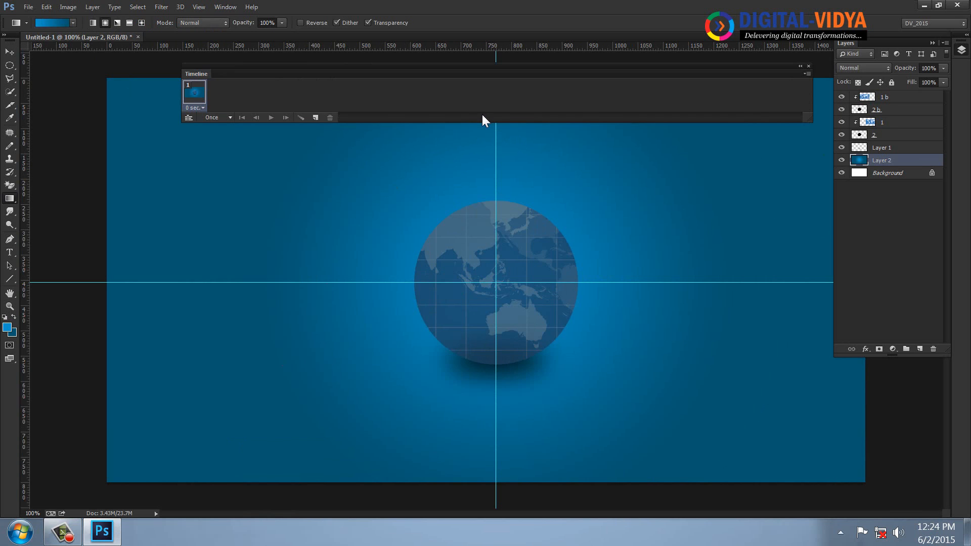
# - Load the circle of layer 2 b as a selection and add a new layer above layer 1 b
pyautogui.click(9, 52)
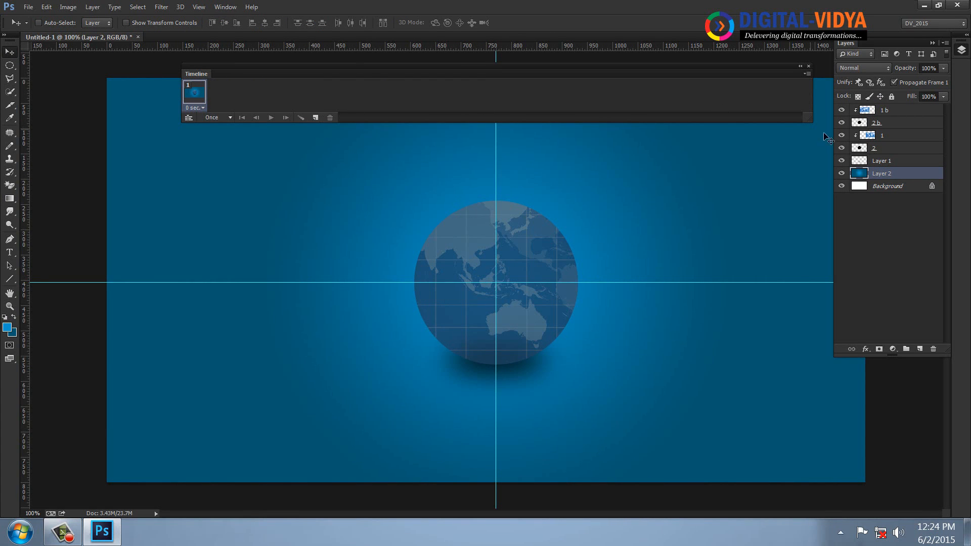
pyautogui.keyDown('ctrl'); pyautogui.click(863, 120); pyautogui.keyUp('ctrl')
pyautogui.click(870, 110)
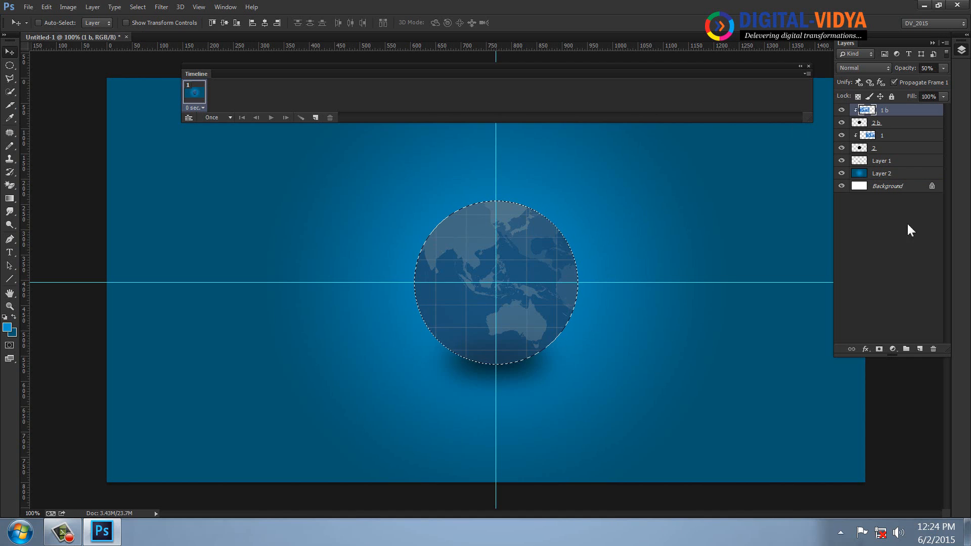
pyautogui.click(920, 348)
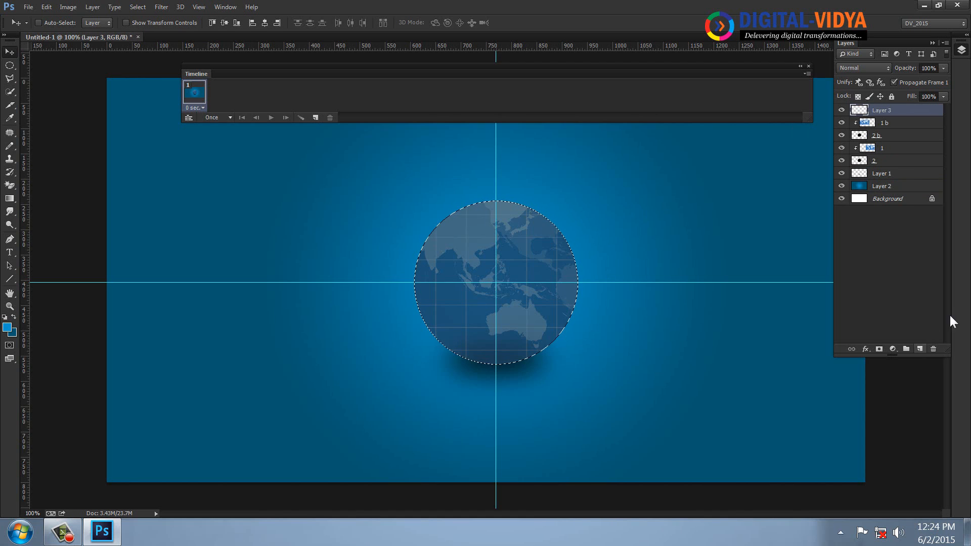
# - Fill the circular selection with a black-to-white radial gradient running from the globe's upper edge to just below the globe
pyautogui.click(9, 198)
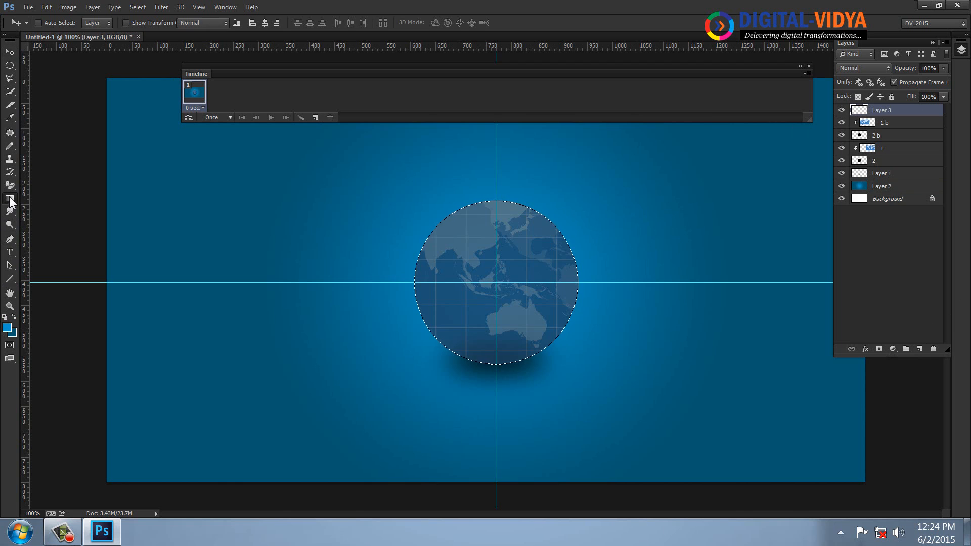
pyautogui.click(72, 23)
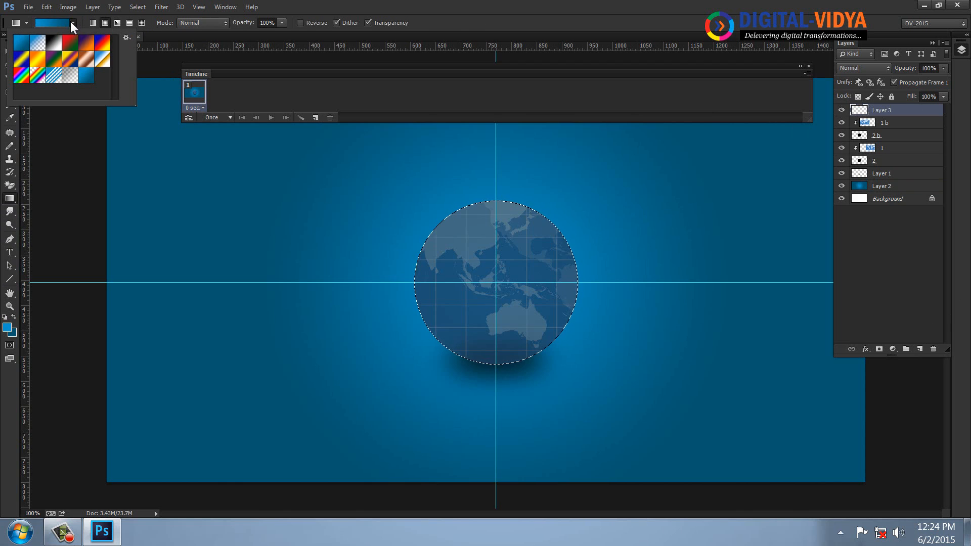
pyautogui.doubleClick(53, 42)
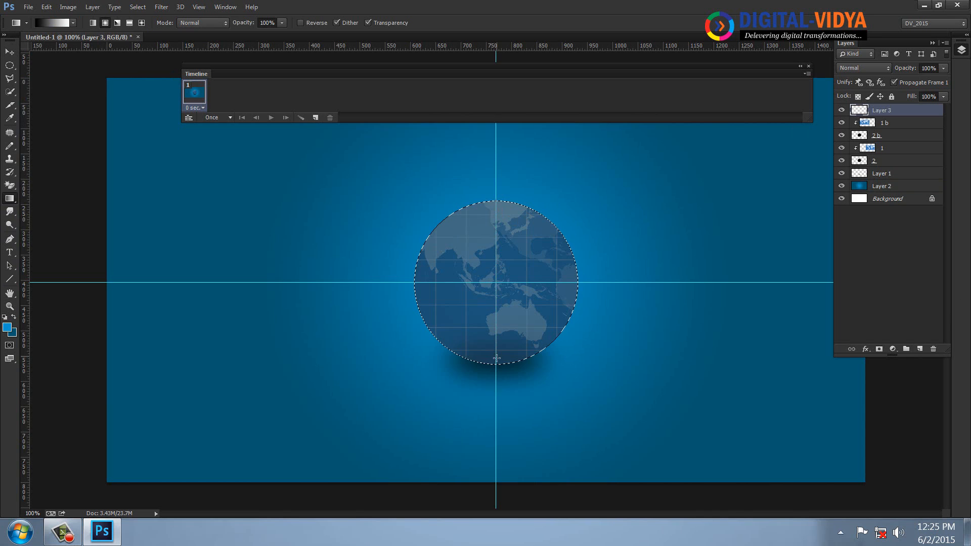
pyautogui.moveTo(496, 358); pyautogui.dragTo(496, 359)
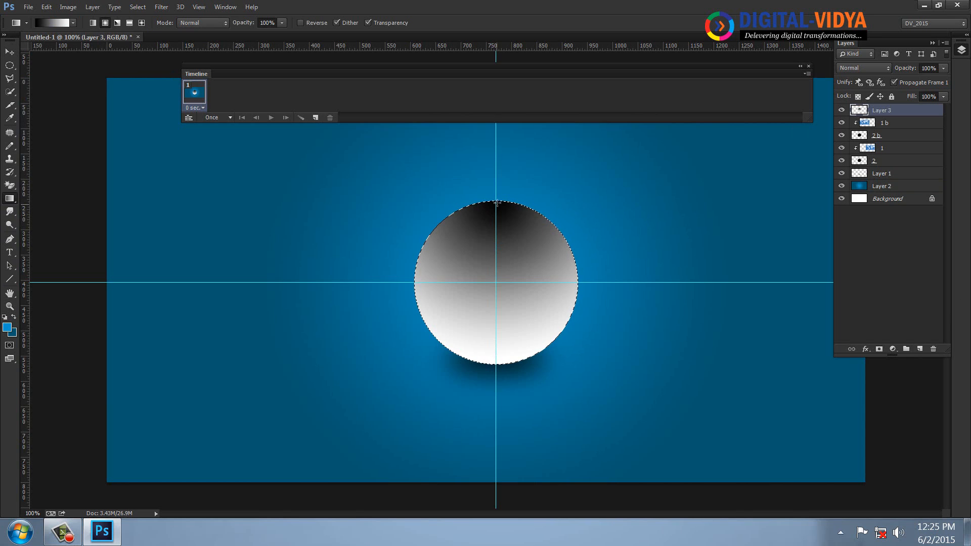
pyautogui.moveTo(497, 271); pyautogui.dragTo(497, 396)
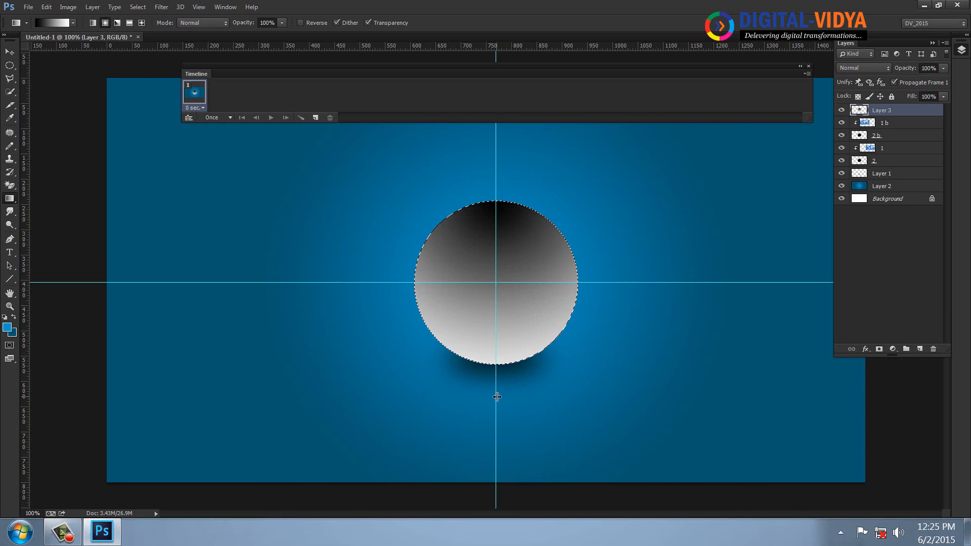
# - Deselect the circle and lower the gradient layer's opacity, trying 50% and settling on 20%
pyautogui.hotkey('ctrl', 'd')
pyautogui.click(930, 69)
pyautogui.write('50')
pyautogui.press('Return')
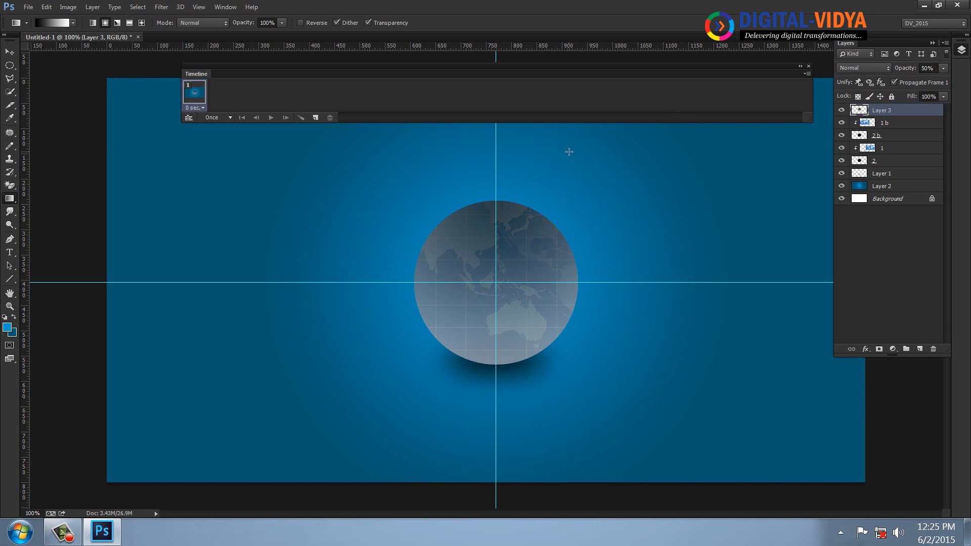
pyautogui.click(926, 67)
pyautogui.write('20')
pyautogui.press('Return')
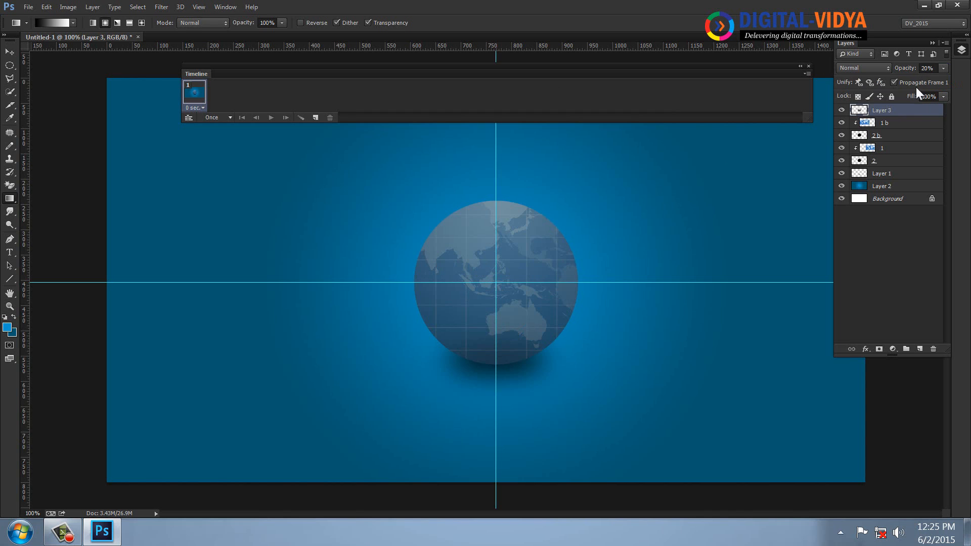
# - Add a second animation frame and move the map in layer 1 b right until its western end covers the globe
pyautogui.click(896, 125)
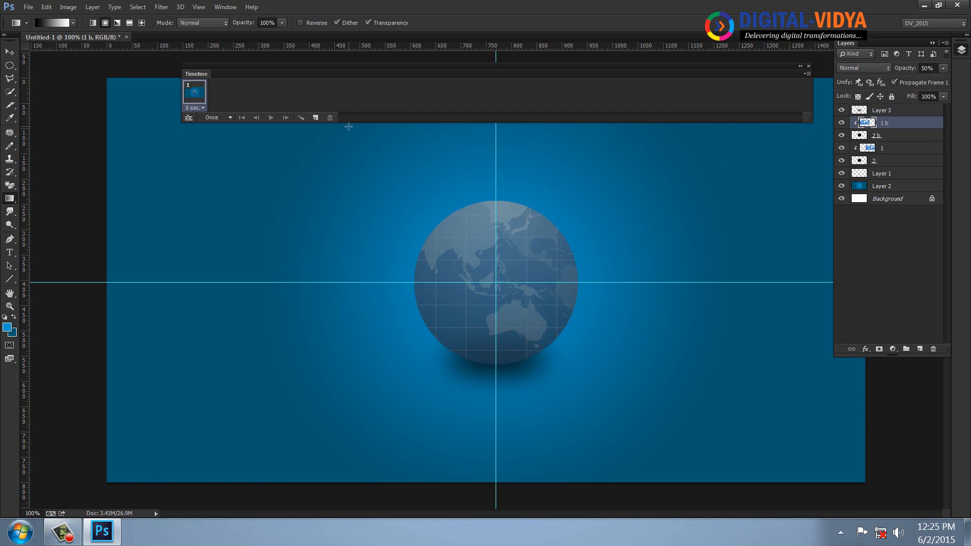
pyautogui.click(316, 118)
pyautogui.click(11, 53)
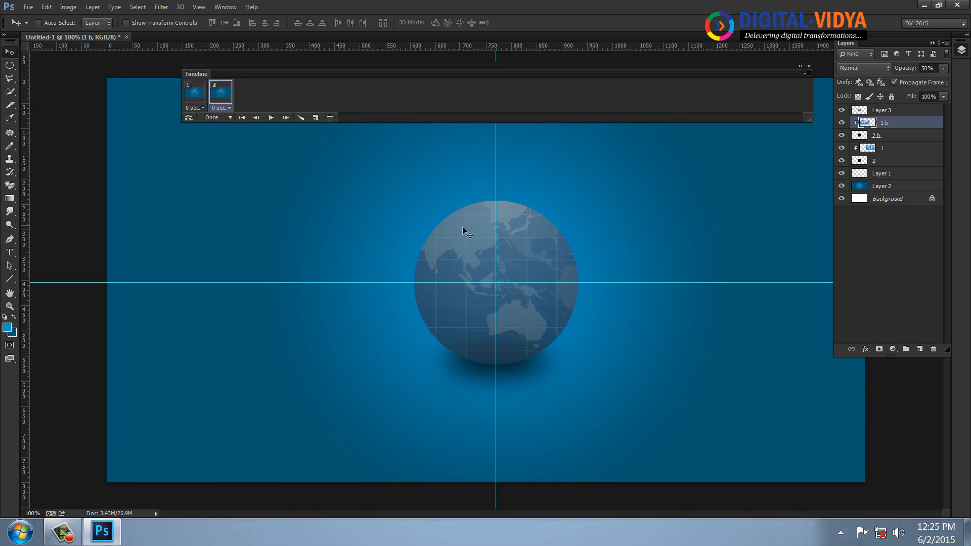
pyautogui.moveTo(459, 259); pyautogui.dragTo(786, 256)
pyautogui.moveTo(487, 267)
pyautogui.mouseDown()
pyautogui.moveTo(596, 265)
pyautogui.moveTo(494, 264)
pyautogui.mouseUp()
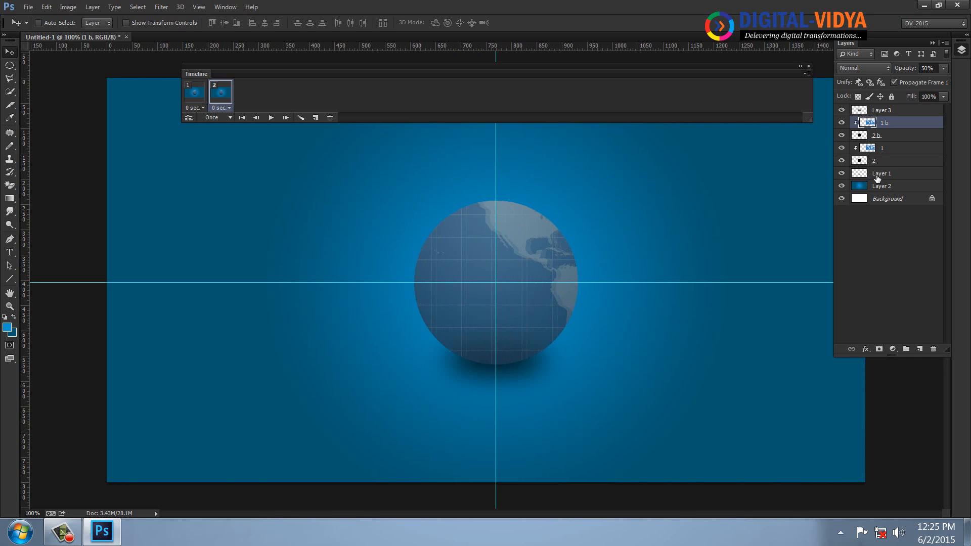
# - In frame 2, move the map in layer 1 left until its eastern end covers the globe, and flip that layer vertically
pyautogui.click(879, 148)
pyautogui.moveTo(553, 265)
pyautogui.mouseDown()
pyautogui.moveTo(383, 268)
pyautogui.moveTo(543, 265)
pyautogui.mouseUp()
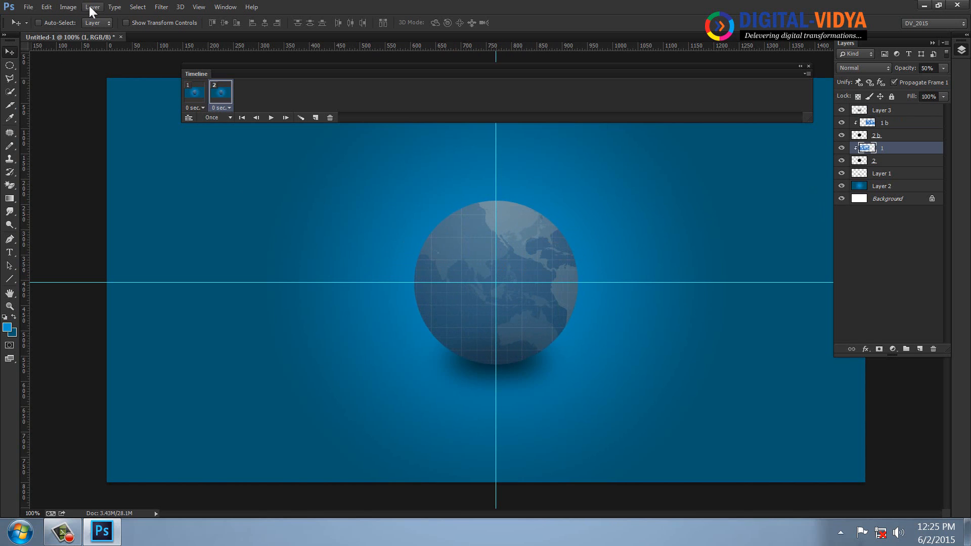
pyautogui.click(46, 8)
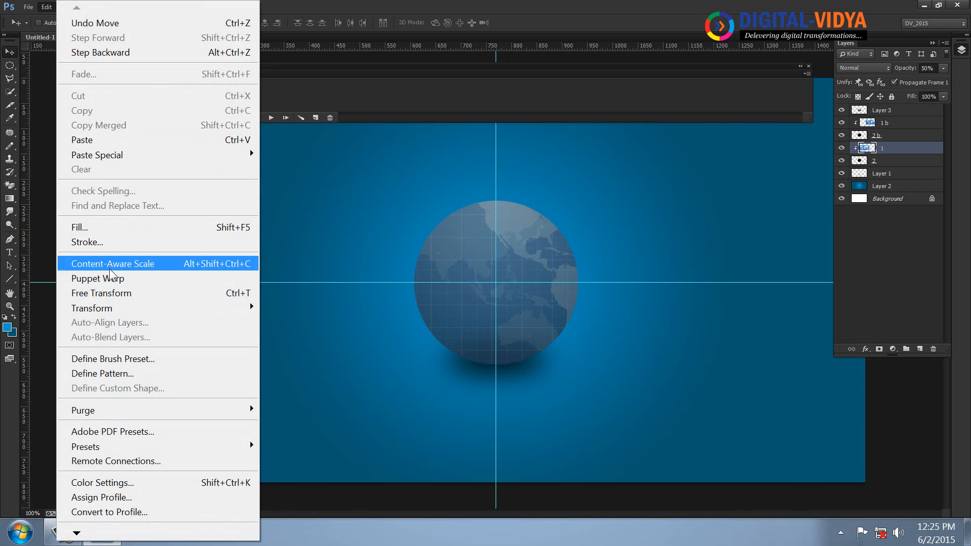
pyautogui.moveTo(124, 310)
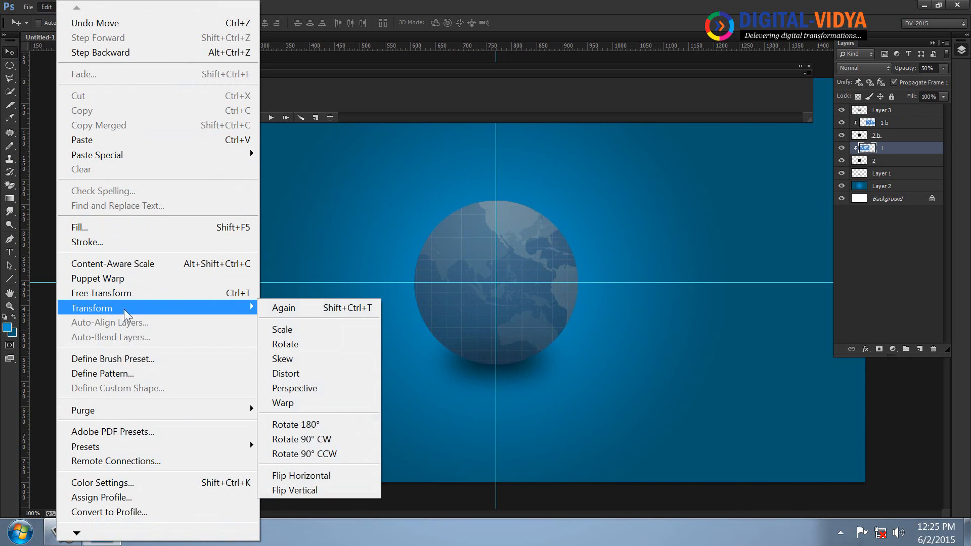
pyautogui.click(299, 487)
# - Switch between frames 1 and 2 to compare the map positions on the globe
pyautogui.click(197, 98)
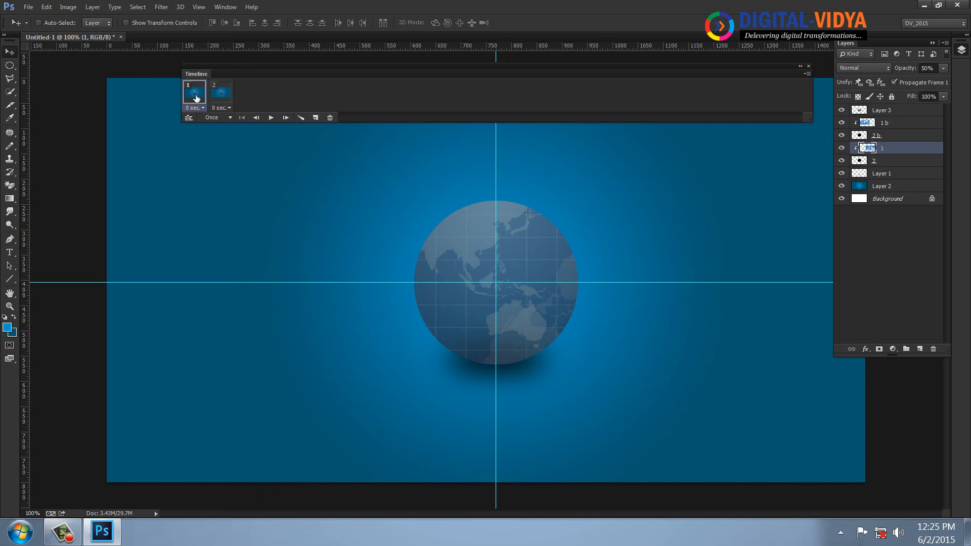
pyautogui.click(217, 98)
pyautogui.click(195, 96)
pyautogui.click(218, 96)
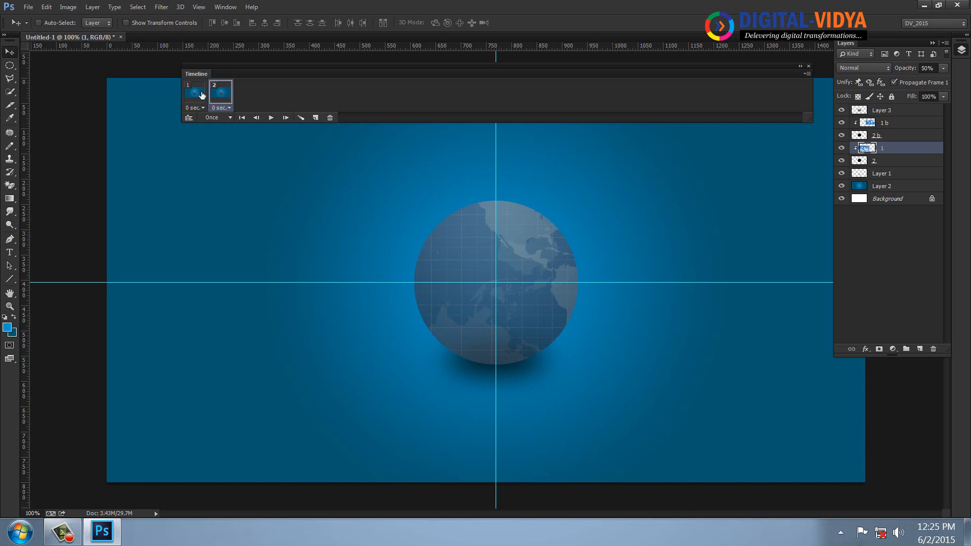
pyautogui.click(205, 98)
pyautogui.click(218, 96)
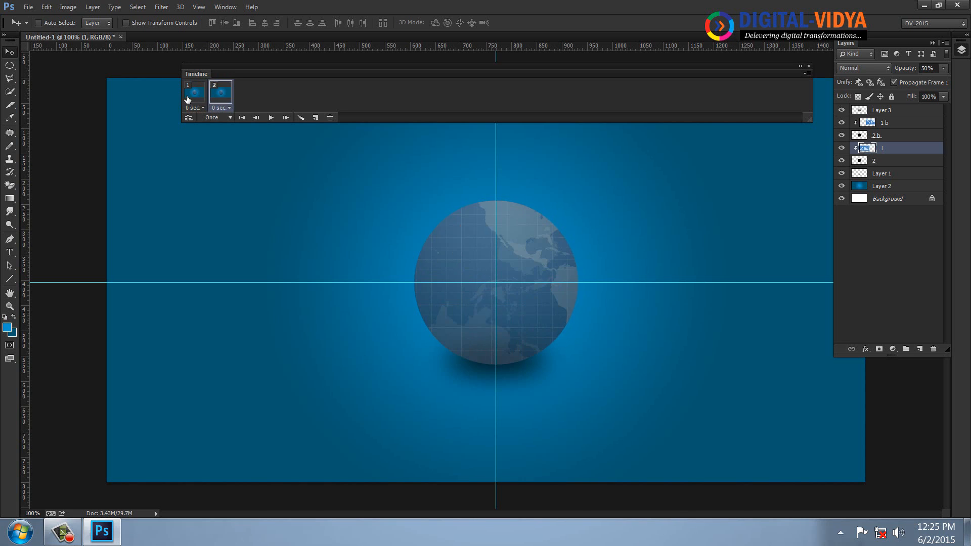
# - Tween frame 1 with the next frame by adding 100 frames for all layers, and play the animation
pyautogui.click(316, 117)
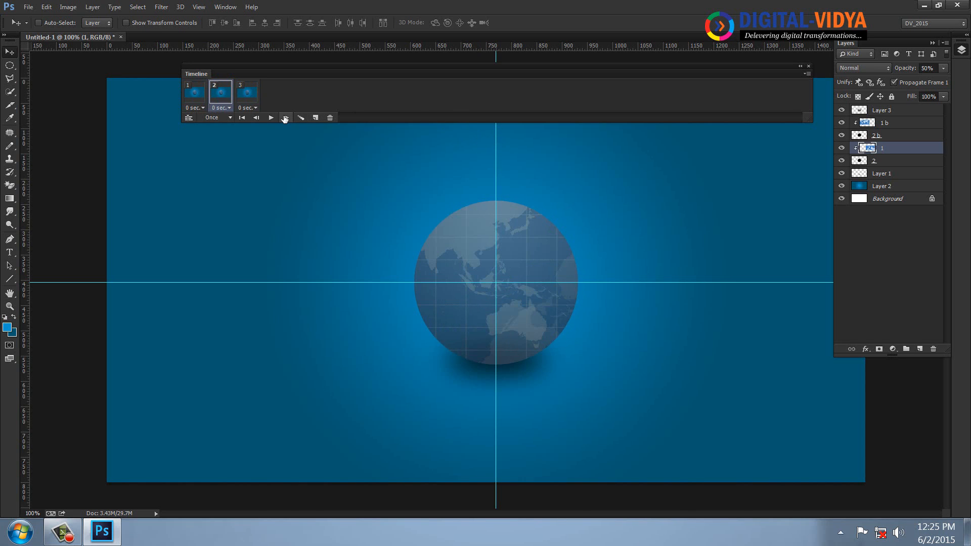
pyautogui.hotkey('ctrl', 'z')
pyautogui.click(301, 118)
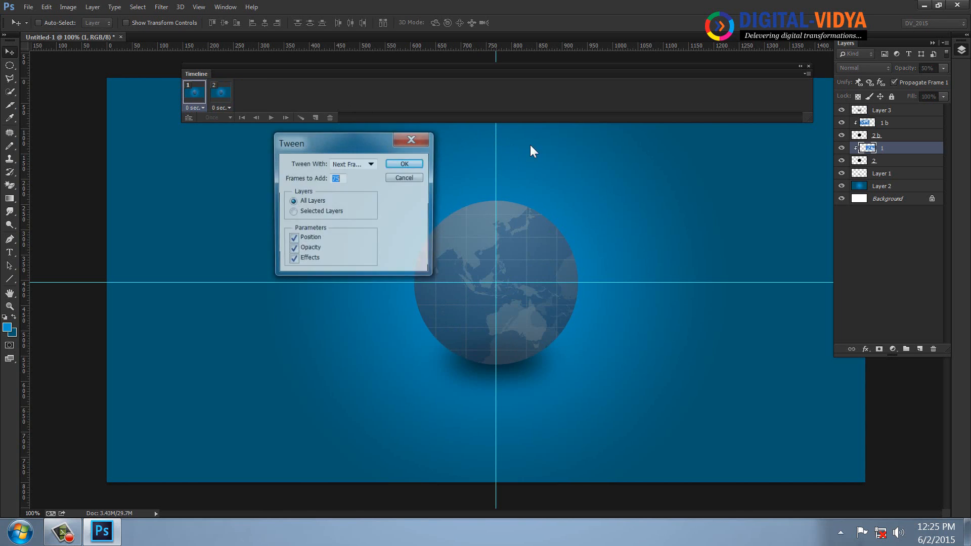
pyautogui.write('100')
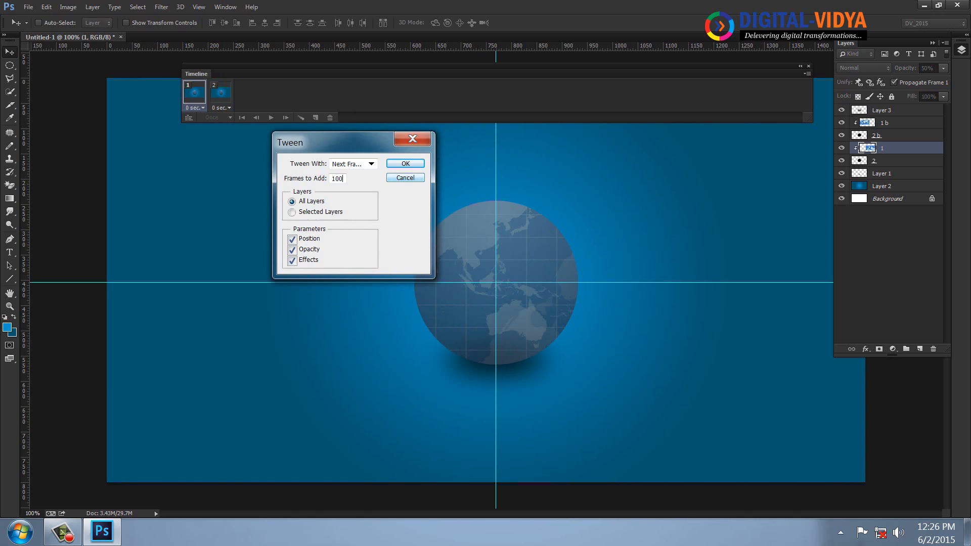
pyautogui.press('Return')
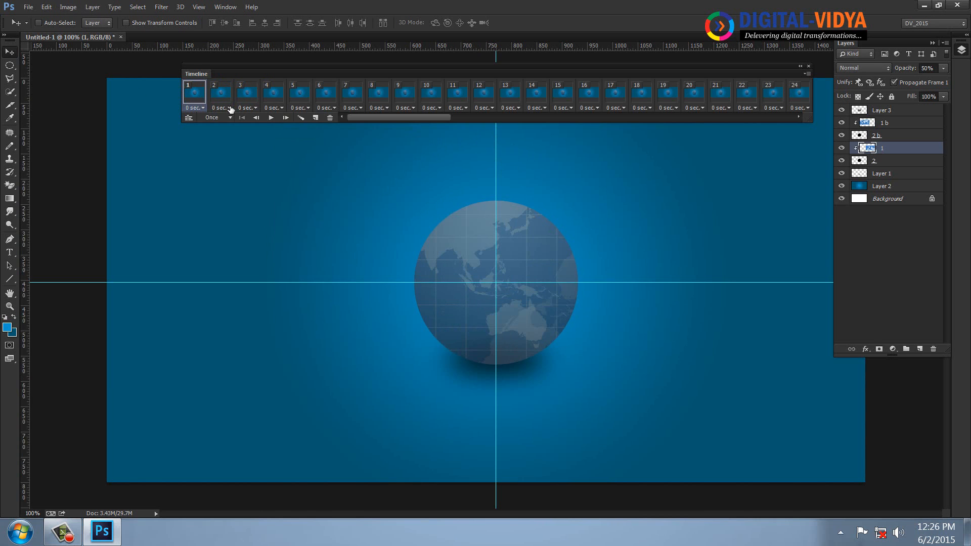
pyautogui.click(271, 118)
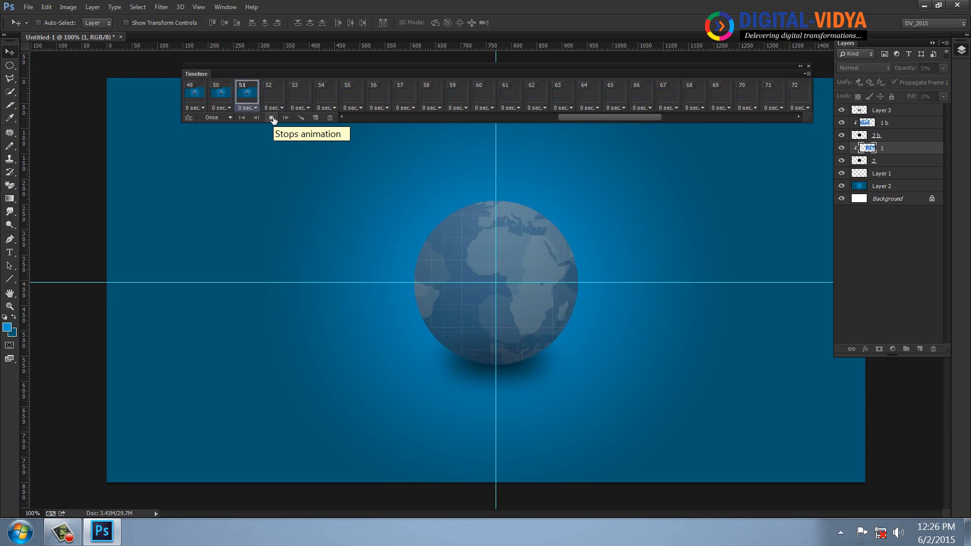
pyautogui.click(271, 118)
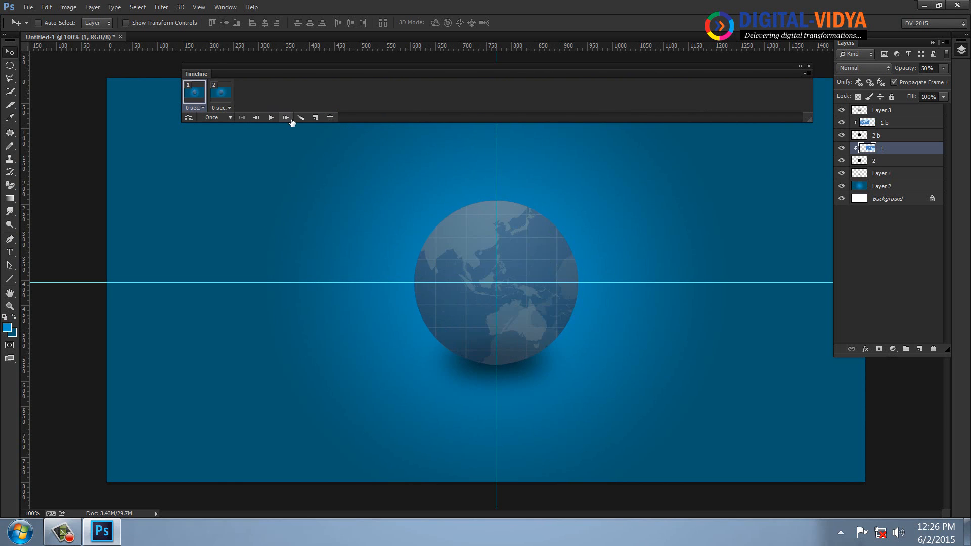
# - Tween frame 1 with the next frame by adding 50 frames for all layers, and play the animation
pyautogui.click(301, 118)
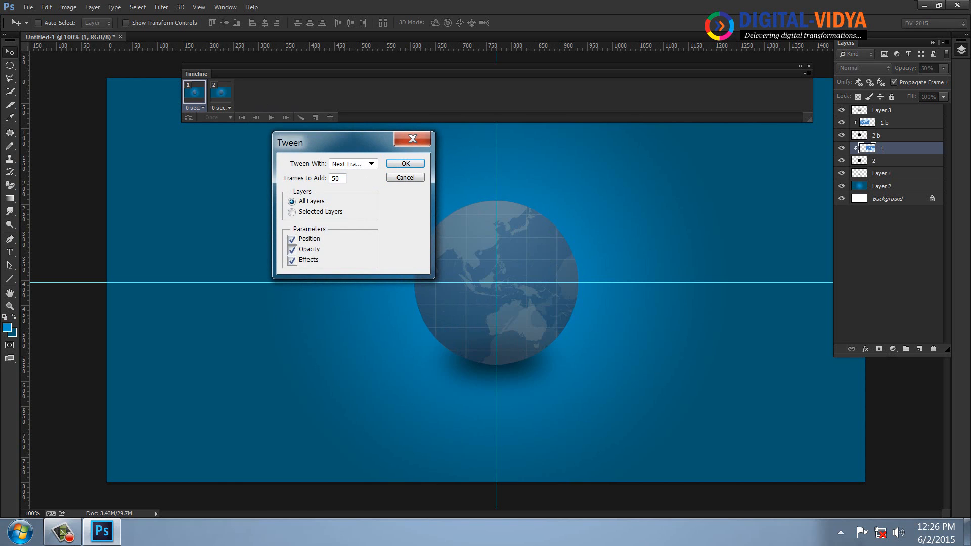
pyautogui.click(405, 164)
pyautogui.click(272, 117)
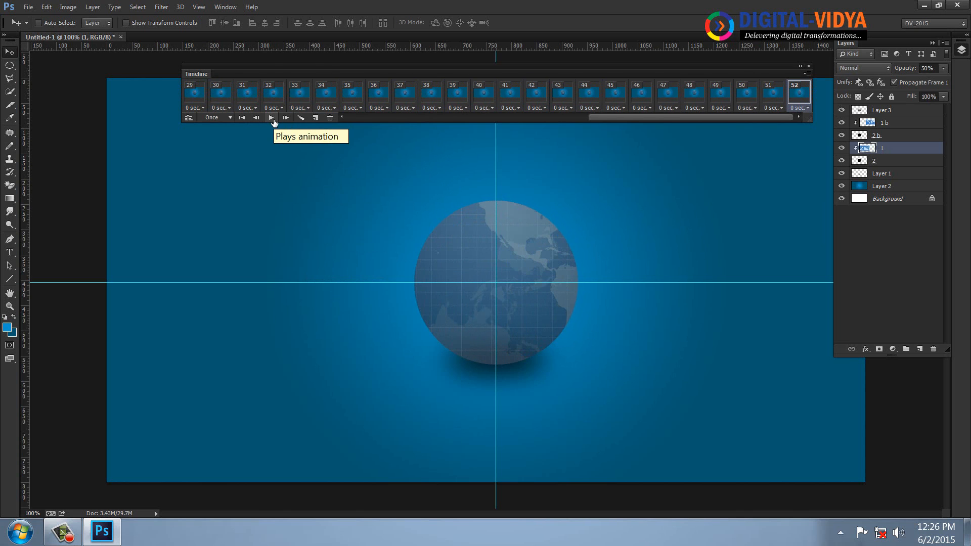
pyautogui.click(273, 121)
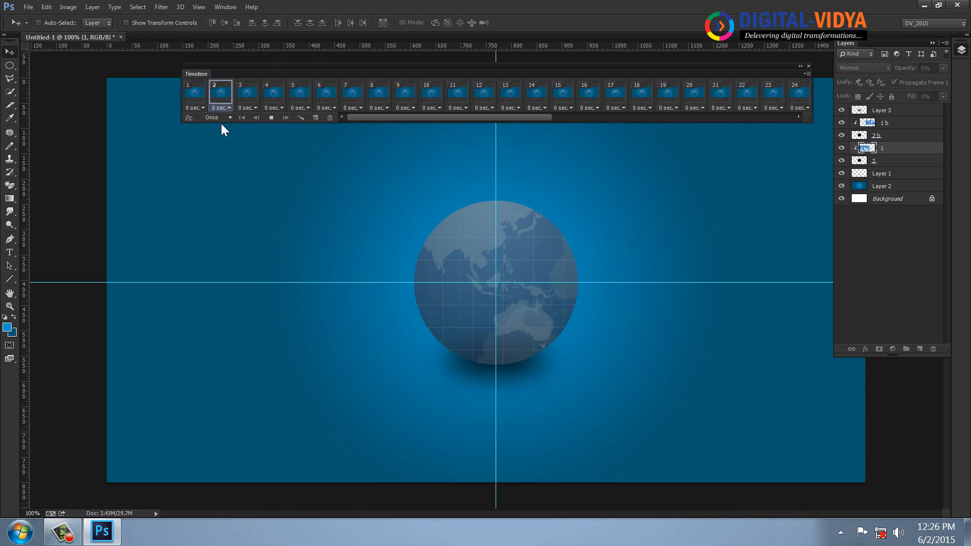
# - Set the animation to loop forever and play it with the timeline and layer list hidden from the canvas
pyautogui.click(217, 119)
pyautogui.click(231, 152)
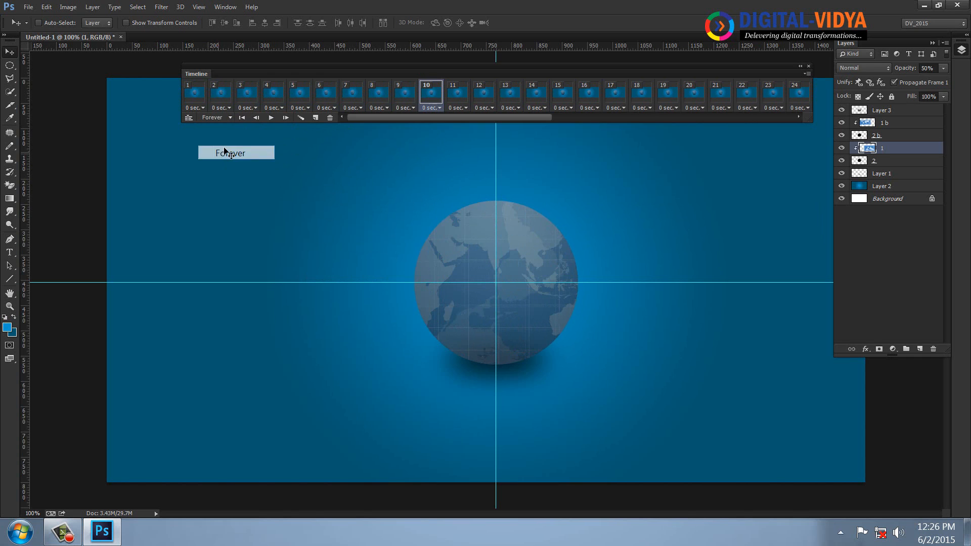
pyautogui.click(272, 118)
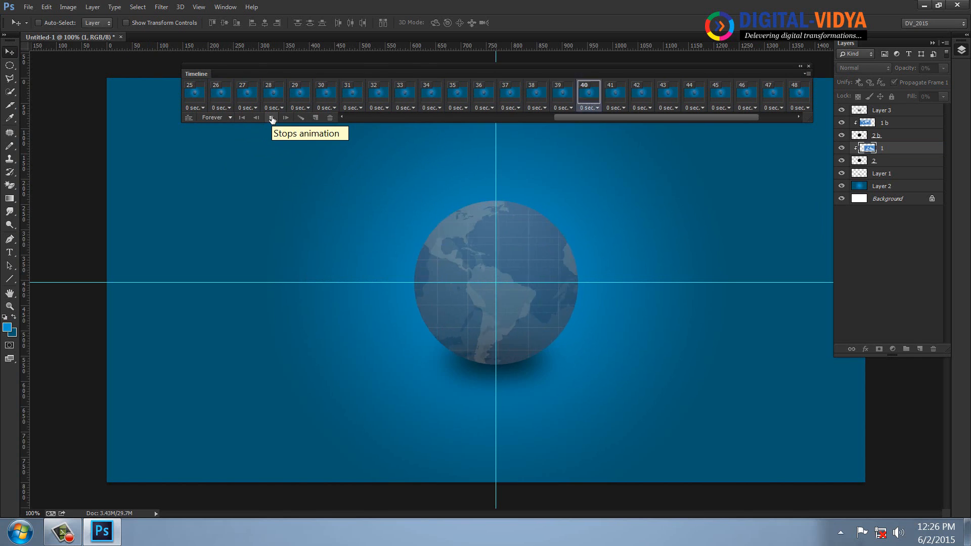
pyautogui.click(808, 66)
pyautogui.click(937, 41)
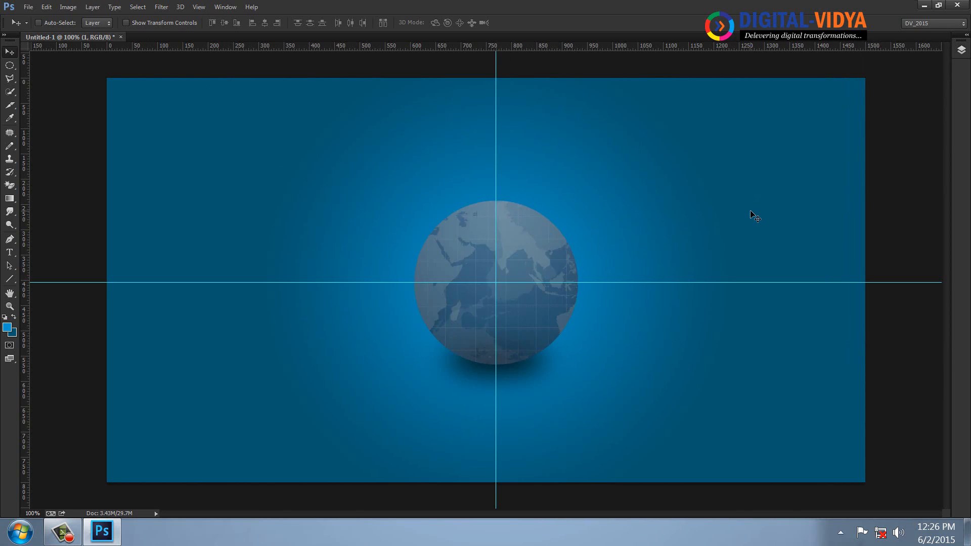